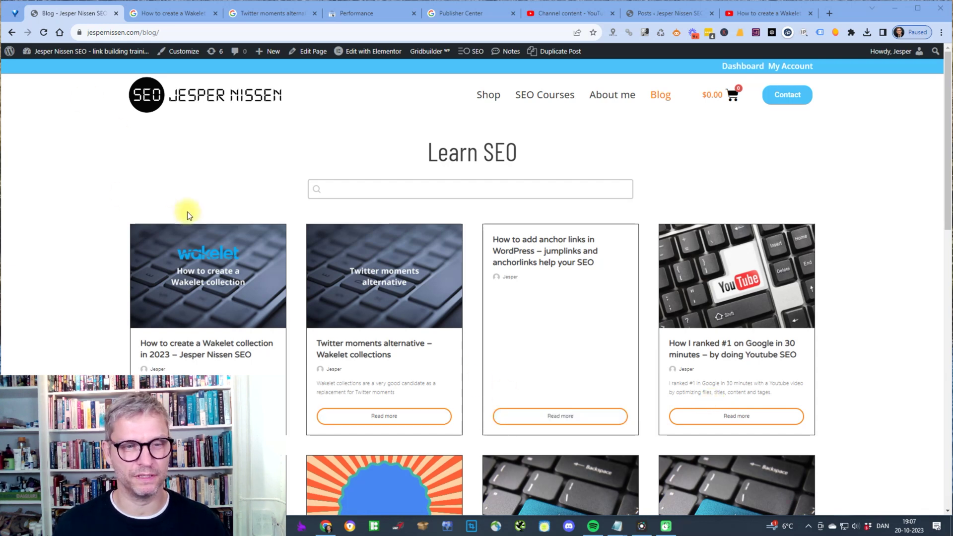
Select the 'Twitter moments alternative' post title on the blog and open its context menu
{"action": "scroll", "coordinate": [186, 213], "scroll_direction": "down", "scroll_amount": 2}
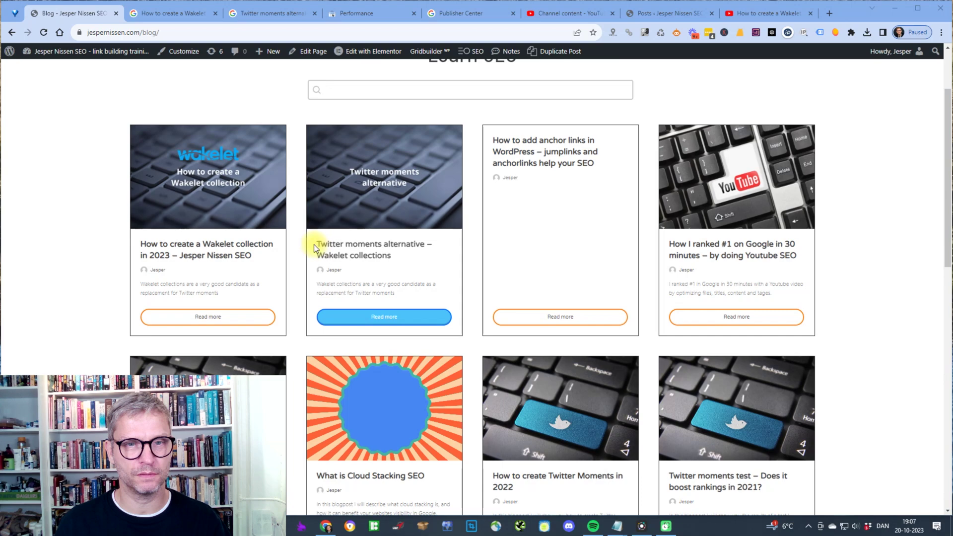
{"action": "left_click_drag", "start_coordinate": [313, 244], "coordinate": [428, 243]}
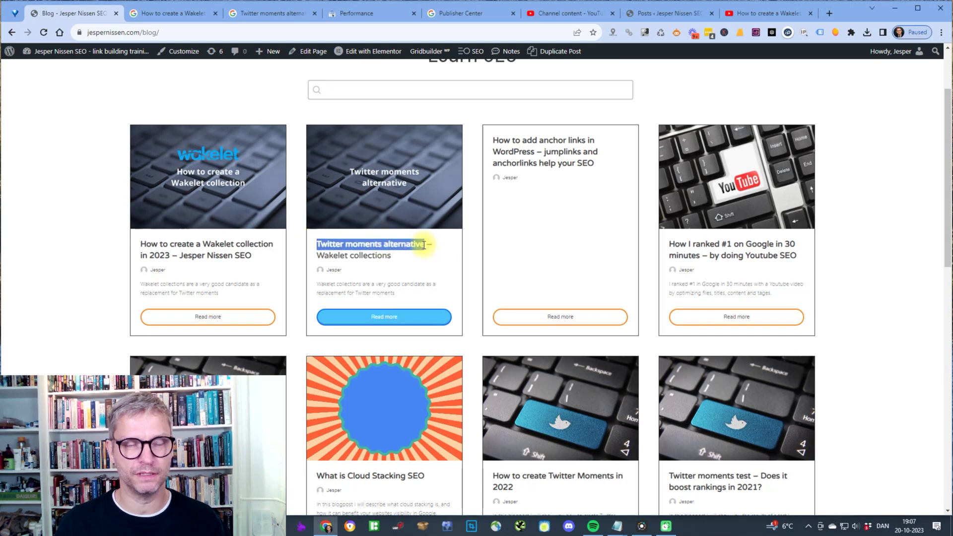
{"action": "right_click", "coordinate": [414, 245]}
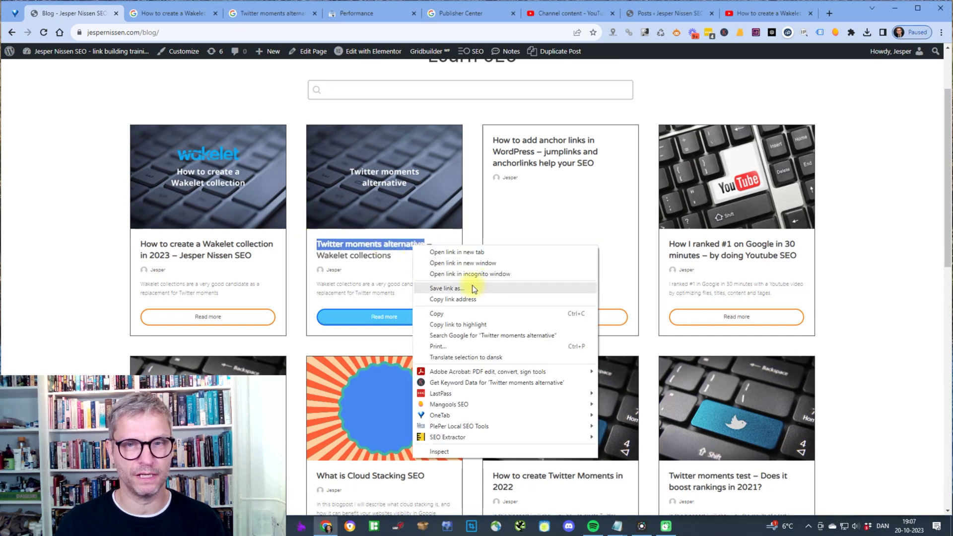
Search Google for 'Twitter moments alternative', then for the 'How to create a Wakelet collection in 2023' title
{"action": "left_click", "coordinate": [496, 335]}
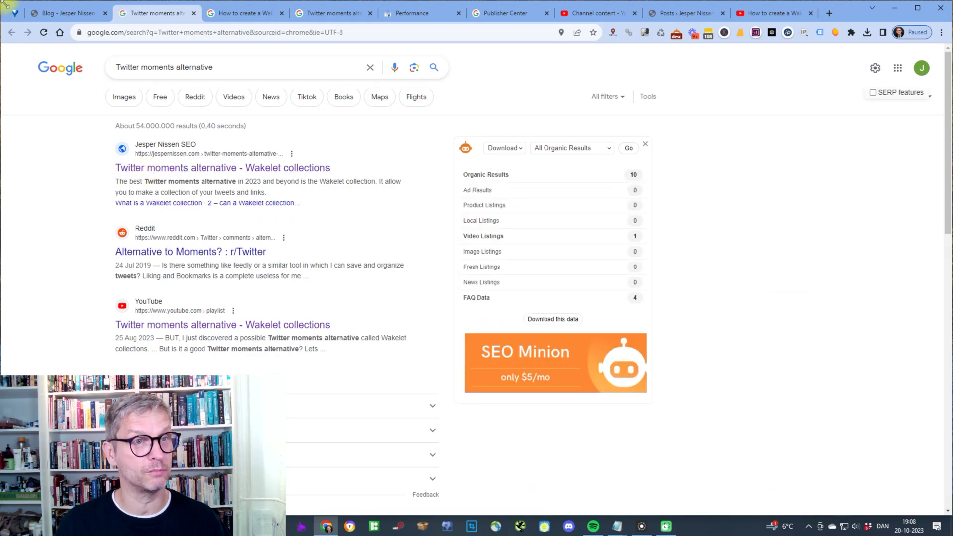
{"action": "left_click", "coordinate": [58, 13]}
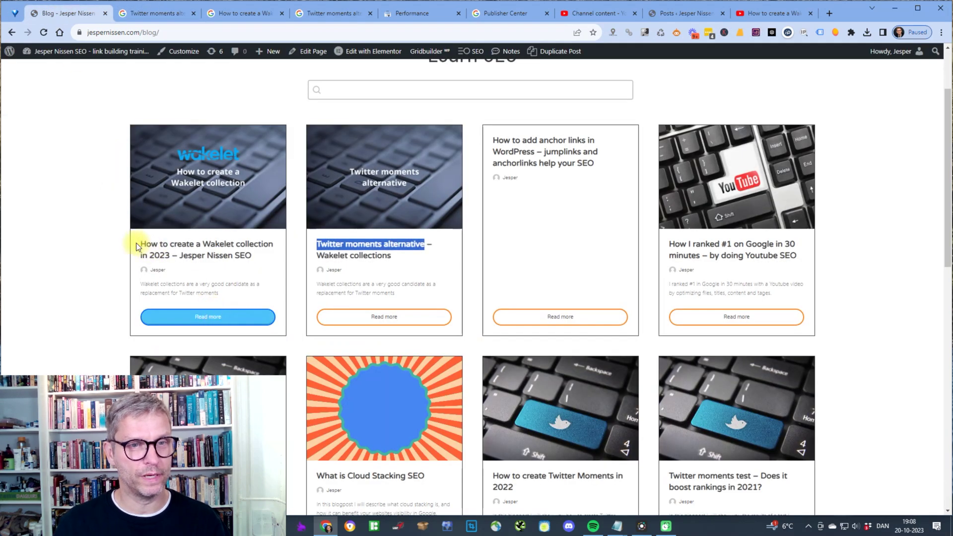
{"action": "left_click_drag", "start_coordinate": [136, 243], "coordinate": [161, 255]}
{"action": "right_click", "coordinate": [164, 244]}
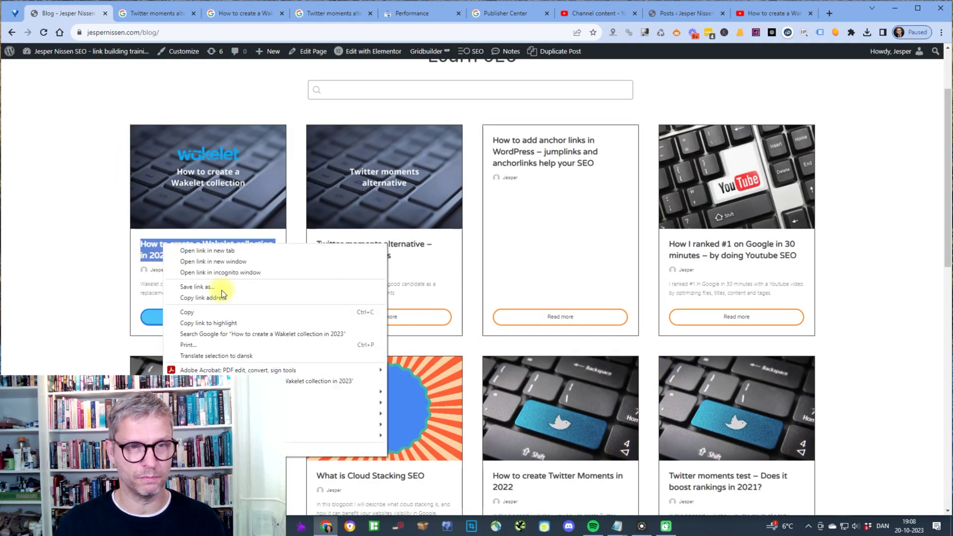
{"action": "left_click", "coordinate": [266, 332]}
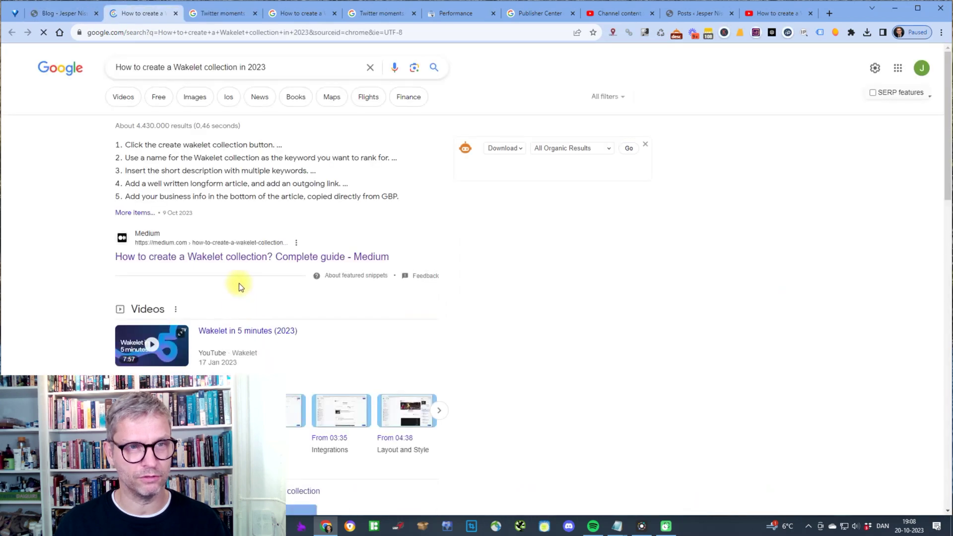
Skim the Wakelet search results, then return to the blog and clear the title selection
{"action": "scroll", "coordinate": [239, 282], "scroll_direction": "down", "scroll_amount": 10}
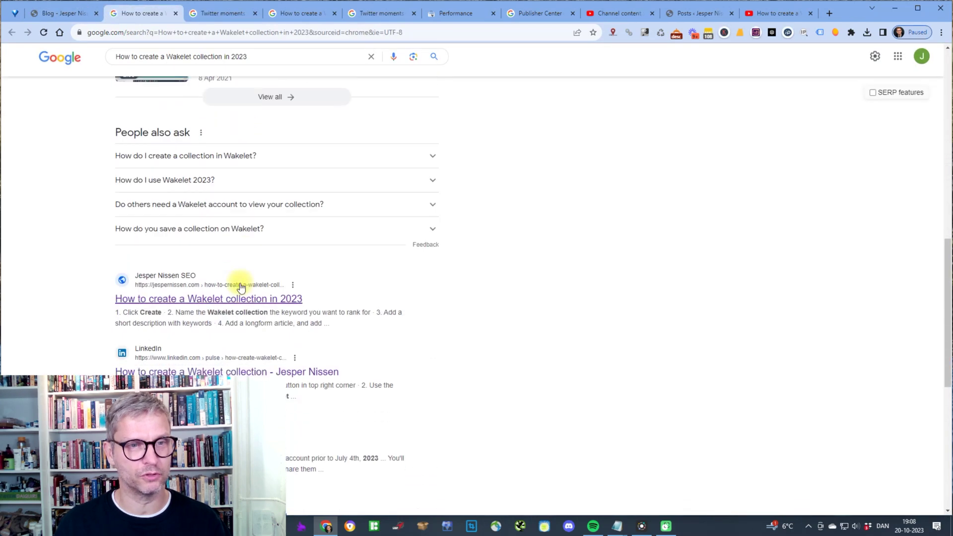
{"action": "scroll", "coordinate": [238, 287], "scroll_direction": "up", "scroll_amount": 10}
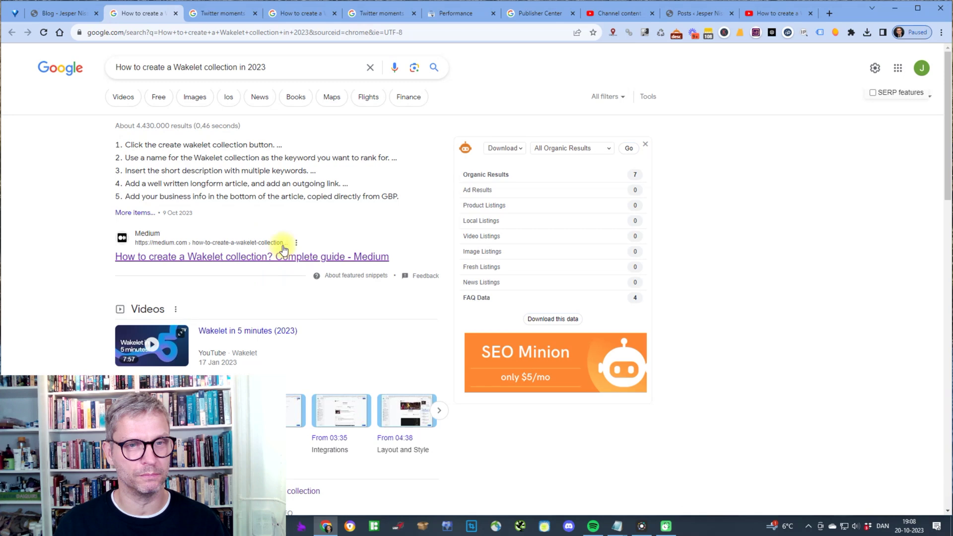
{"action": "left_click", "coordinate": [69, 14]}
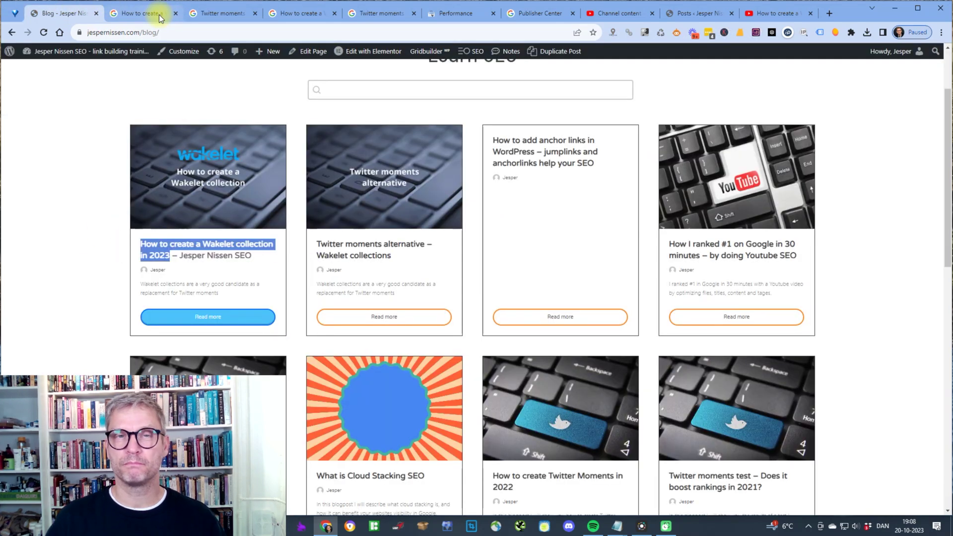
{"action": "left_click", "coordinate": [871, 319]}
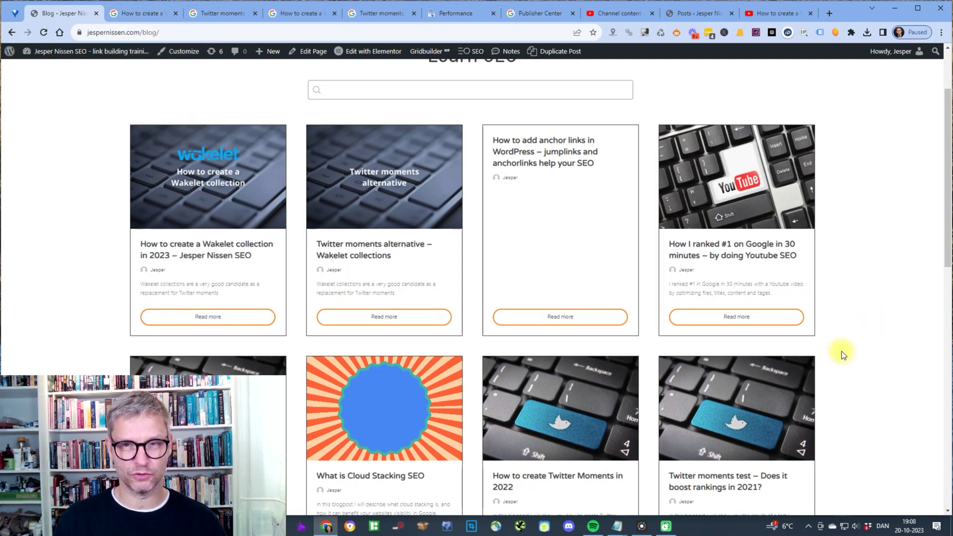
Bring the 'How to Index blogposts FAST' Notepad notes forward, move them higher, and highlight the heading
{"action": "key", "text": "alt+Tab"}
{"action": "left_click", "coordinate": [725, 253]}
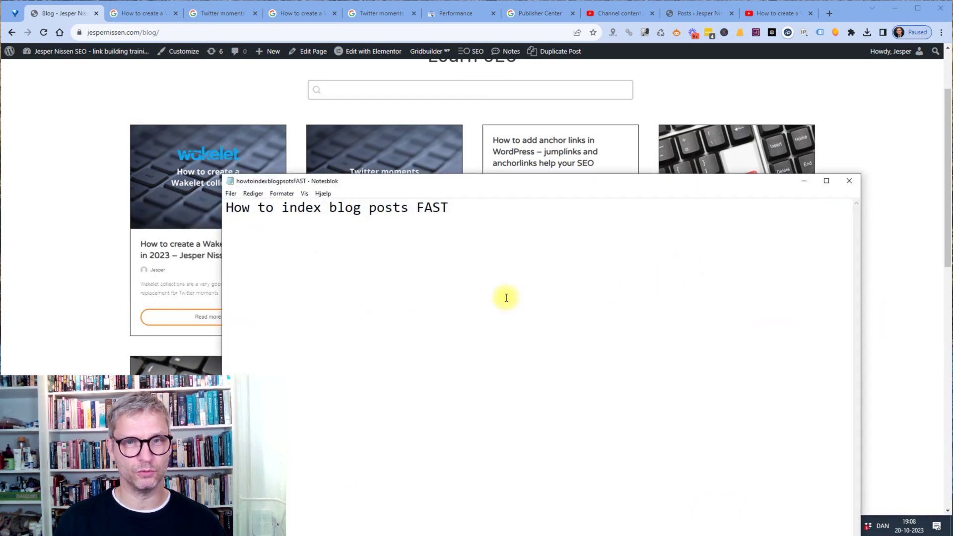
{"action": "left_click_drag", "start_coordinate": [525, 181], "coordinate": [574, 124]}
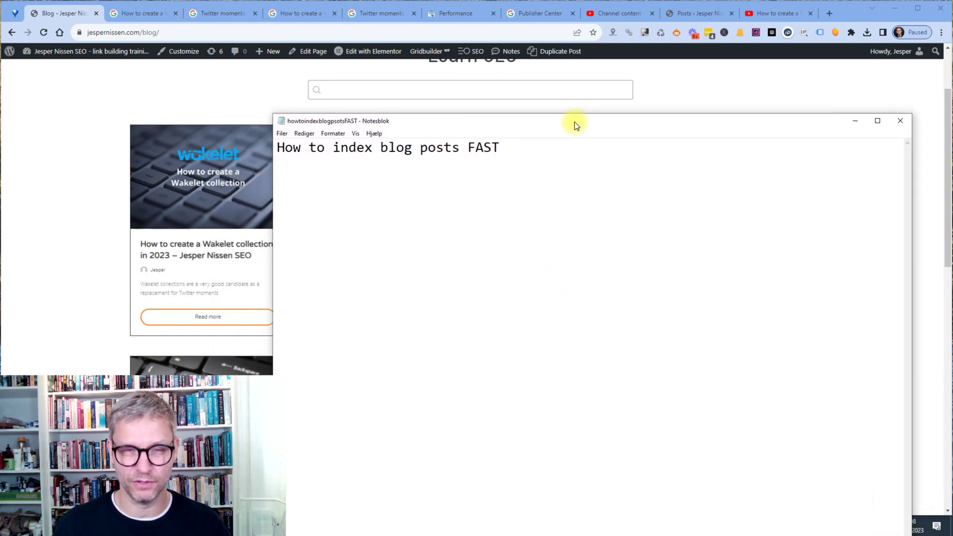
{"action": "left_click", "coordinate": [499, 148]}
{"action": "left_click", "coordinate": [276, 148], "text": "shift"}
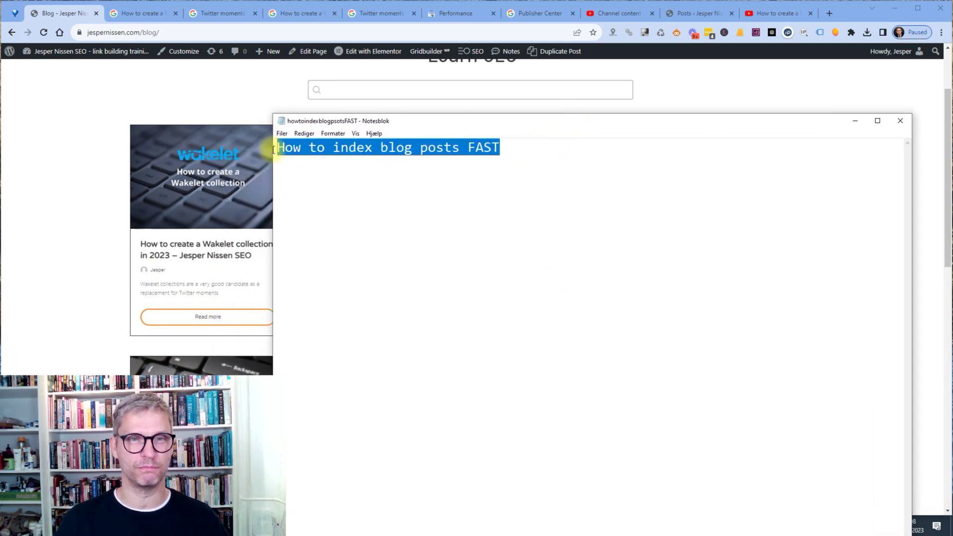
{"action": "left_click", "coordinate": [538, 192]}
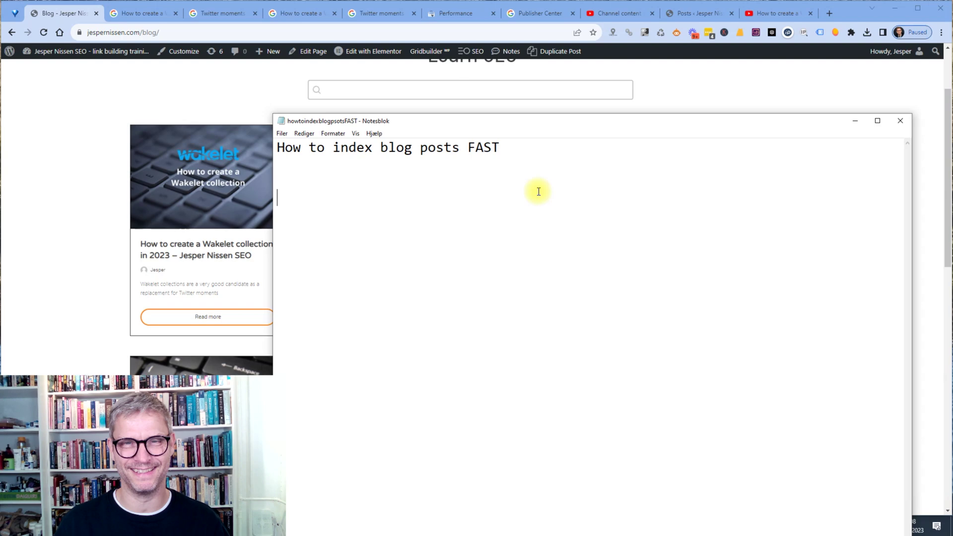
Switch to the untitled step-list notes, then move the window up and enlarge it
{"action": "key", "text": "alt+Tab"}
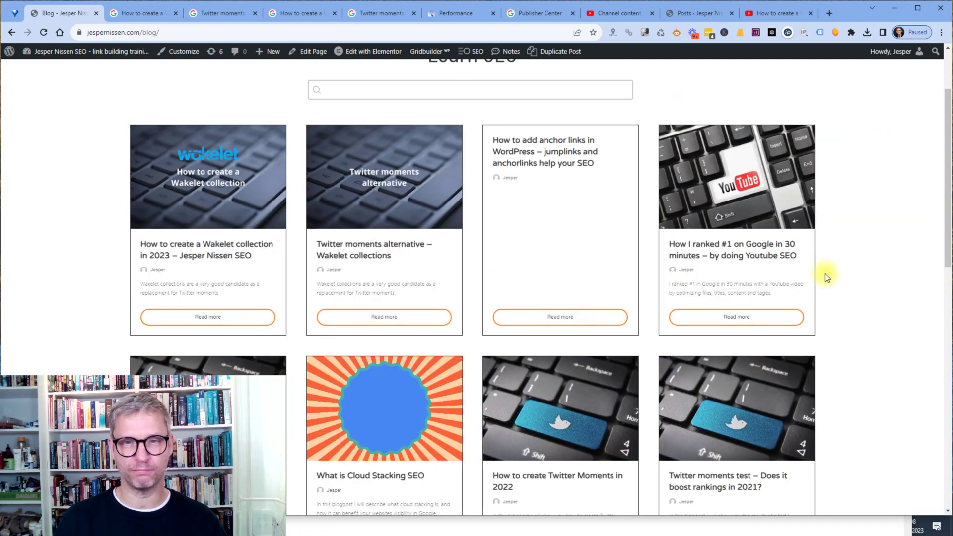
{"action": "key", "text": "alt+Tab"}
{"action": "left_click", "coordinate": [484, 314]}
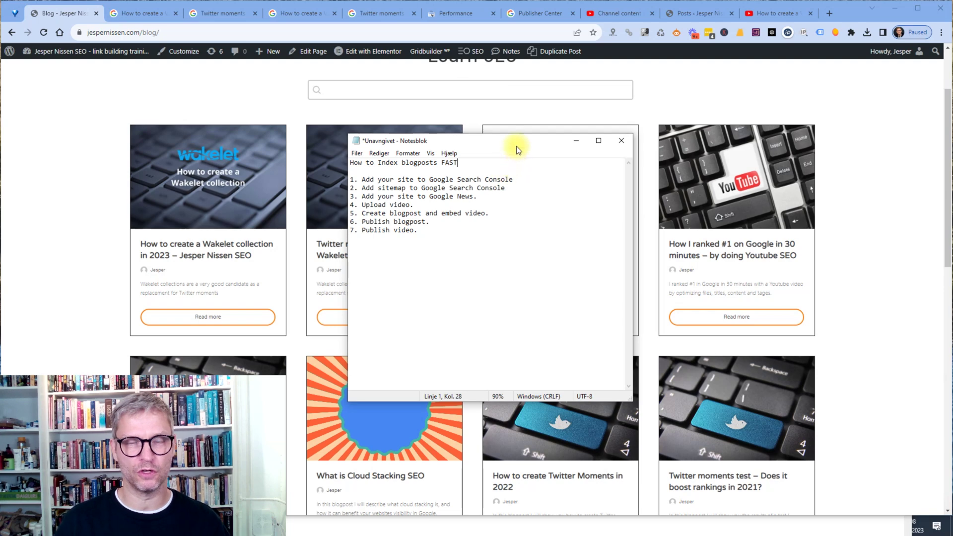
{"action": "left_click_drag", "start_coordinate": [516, 146], "coordinate": [495, 127]}
{"action": "left_click_drag", "start_coordinate": [612, 381], "coordinate": [744, 454]}
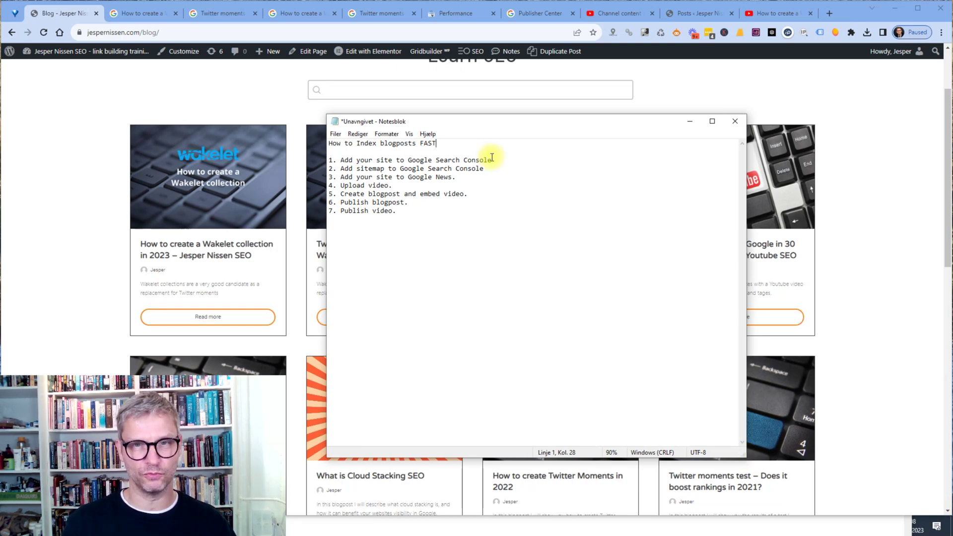
Highlight the seven steps in turn, from Google Search Console setup to publishing the video
{"action": "left_click_drag", "start_coordinate": [491, 159], "coordinate": [327, 160]}
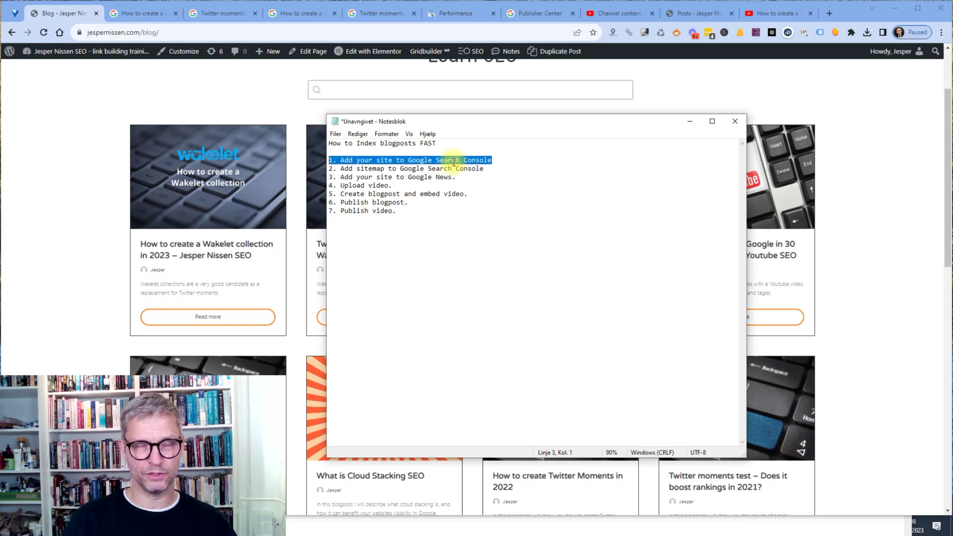
{"action": "left_click_drag", "start_coordinate": [484, 169], "coordinate": [328, 169]}
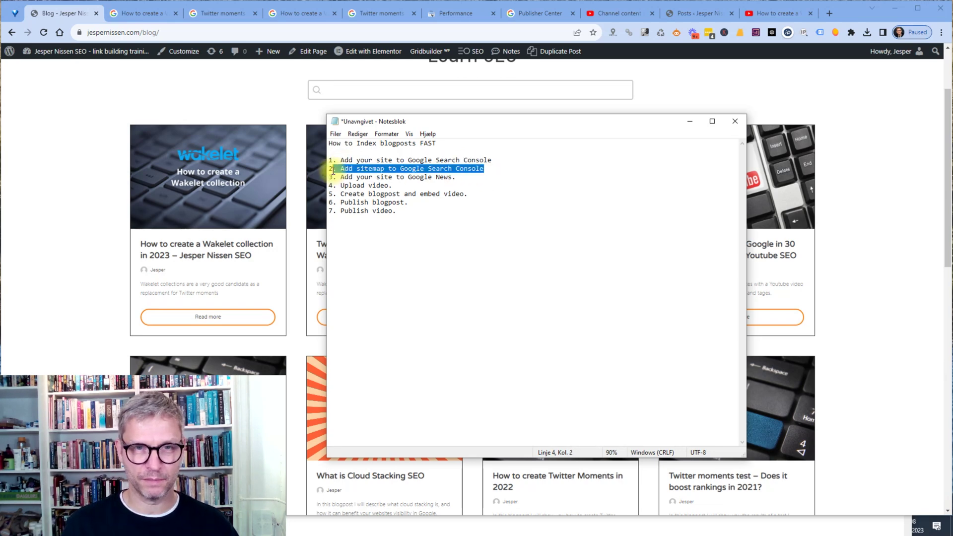
{"action": "left_click_drag", "start_coordinate": [455, 176], "coordinate": [298, 176]}
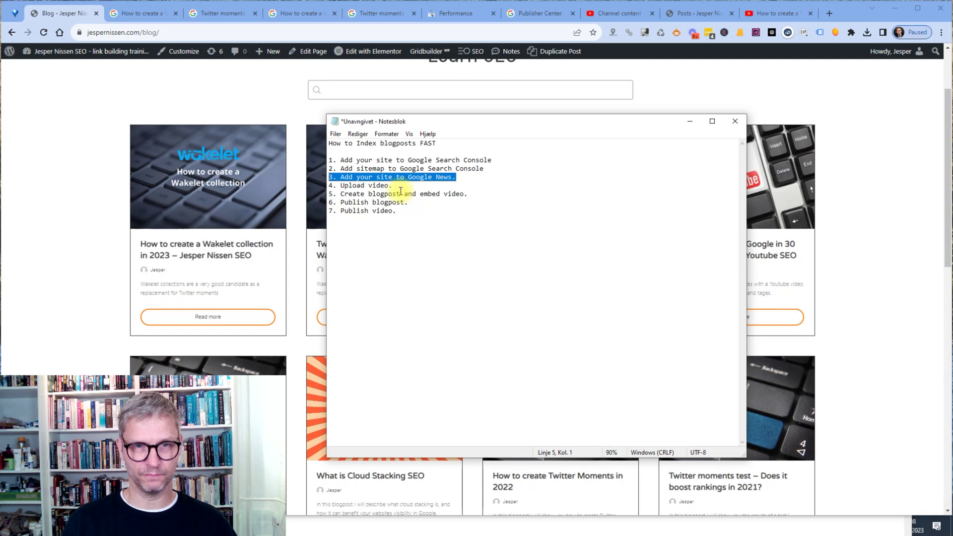
{"action": "left_click_drag", "start_coordinate": [395, 185], "coordinate": [328, 184]}
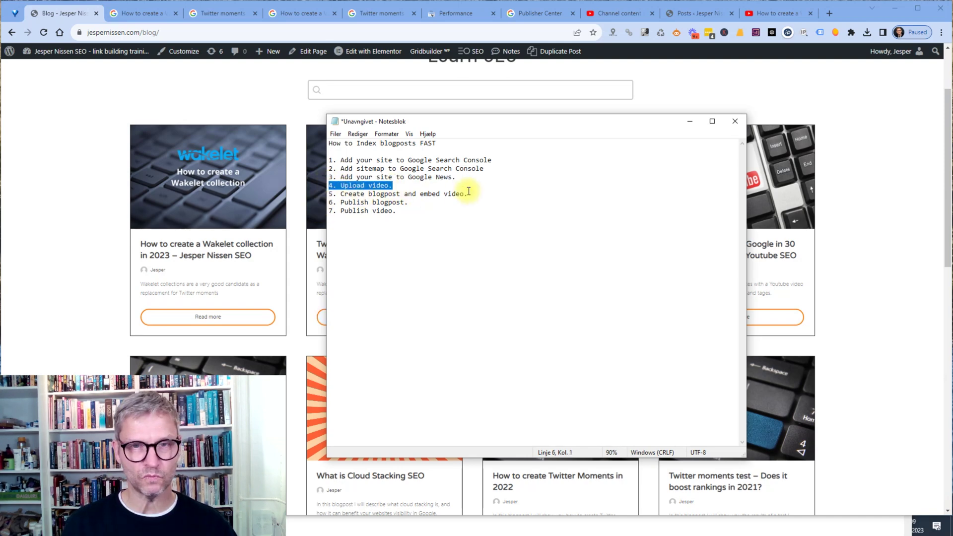
{"action": "left_click_drag", "start_coordinate": [467, 193], "coordinate": [320, 195]}
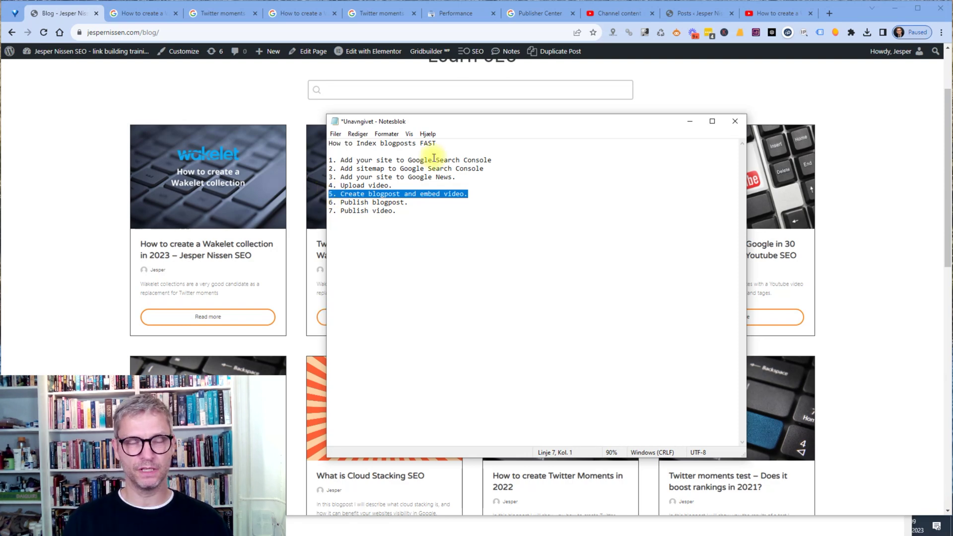
{"action": "left_click_drag", "start_coordinate": [411, 205], "coordinate": [331, 204]}
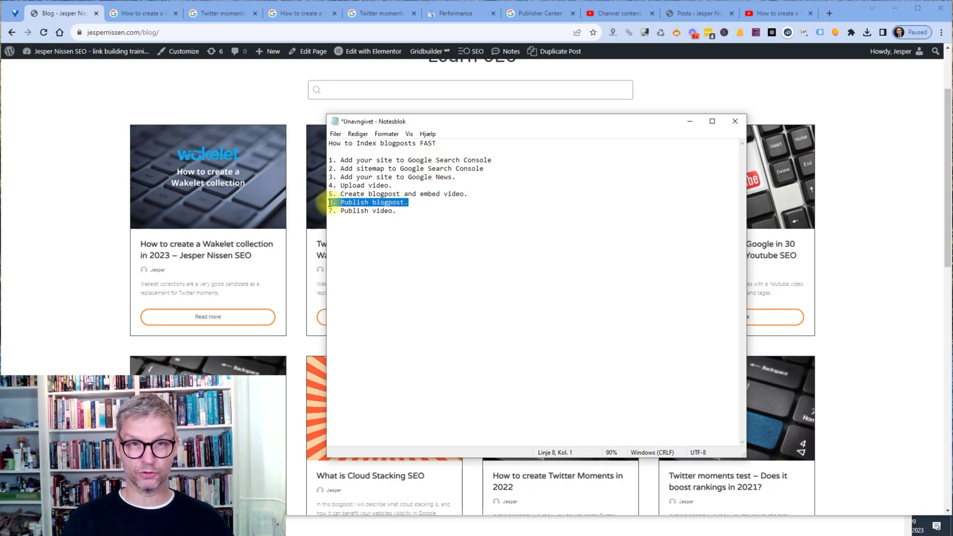
{"action": "left_click_drag", "start_coordinate": [397, 211], "coordinate": [328, 212]}
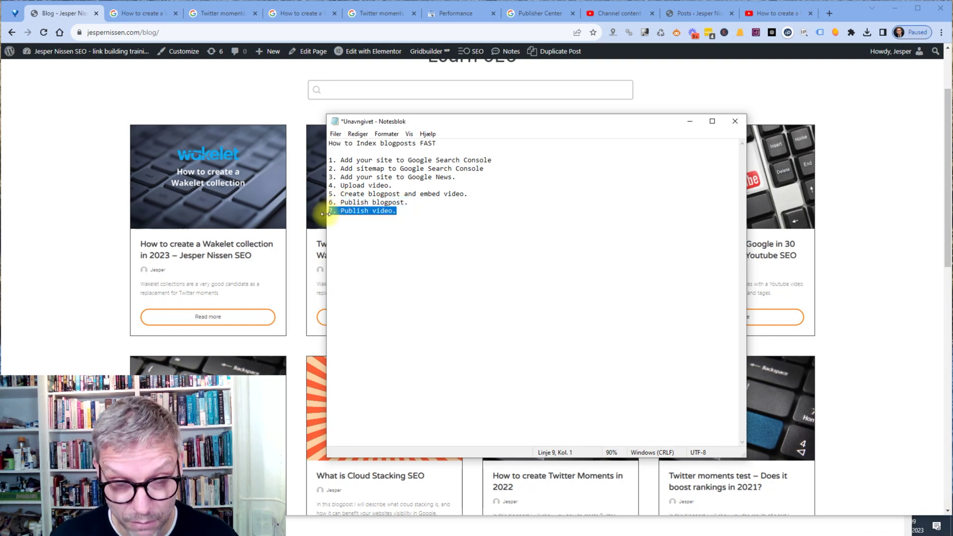
{"action": "left_click", "coordinate": [400, 231]}
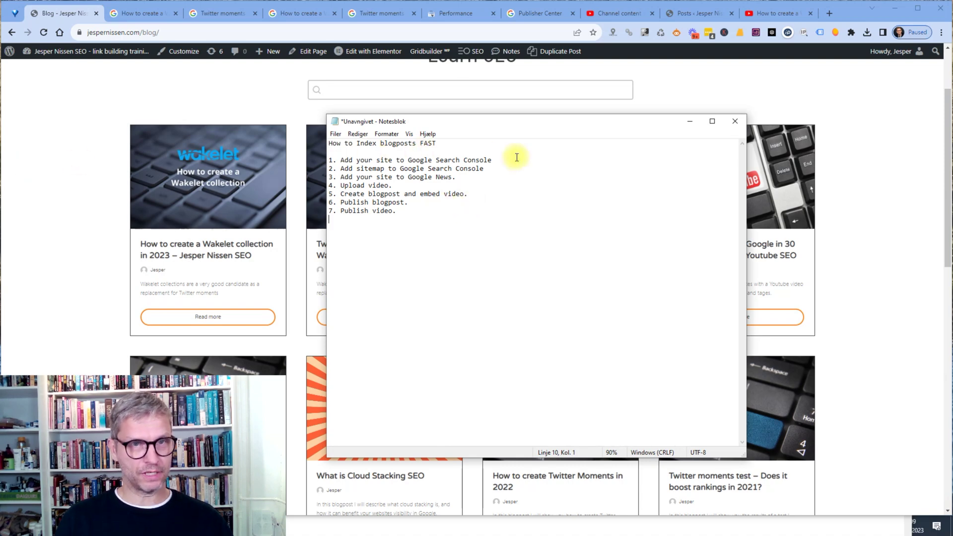
Cycle through the open tabs to Search Console and open the jespernissen.com Sitemaps report
{"action": "left_click", "coordinate": [149, 13]}
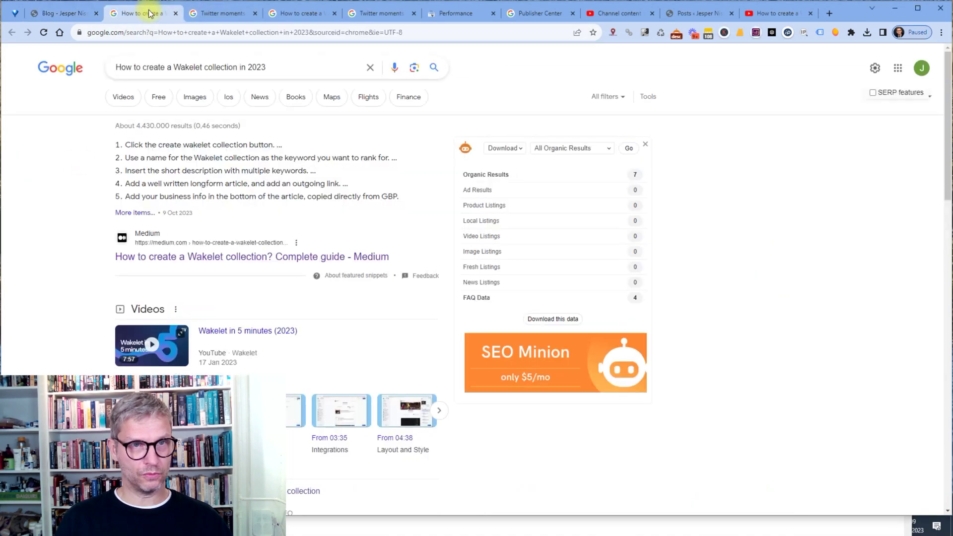
{"action": "left_click", "coordinate": [218, 13]}
{"action": "left_click", "coordinate": [293, 14]}
{"action": "left_click", "coordinate": [392, 14]}
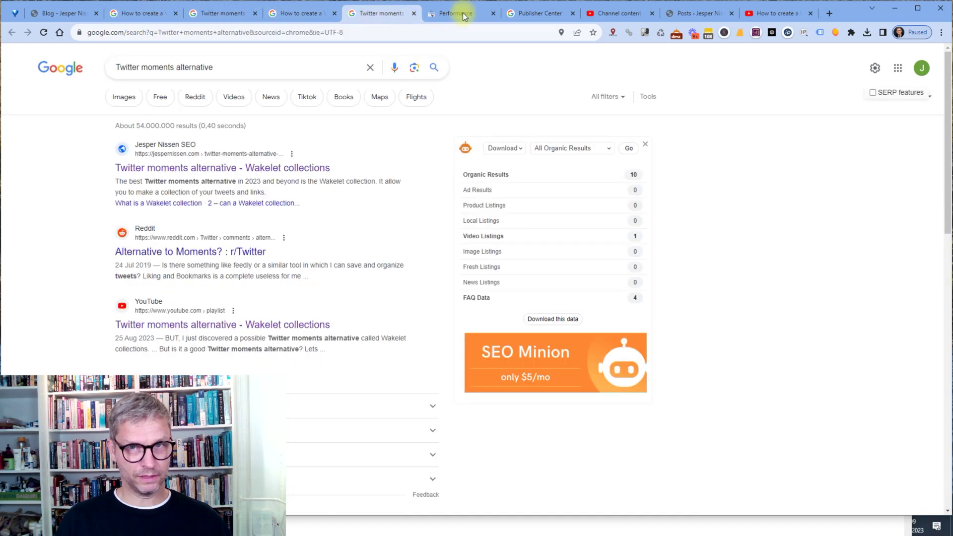
{"action": "left_click", "coordinate": [463, 14]}
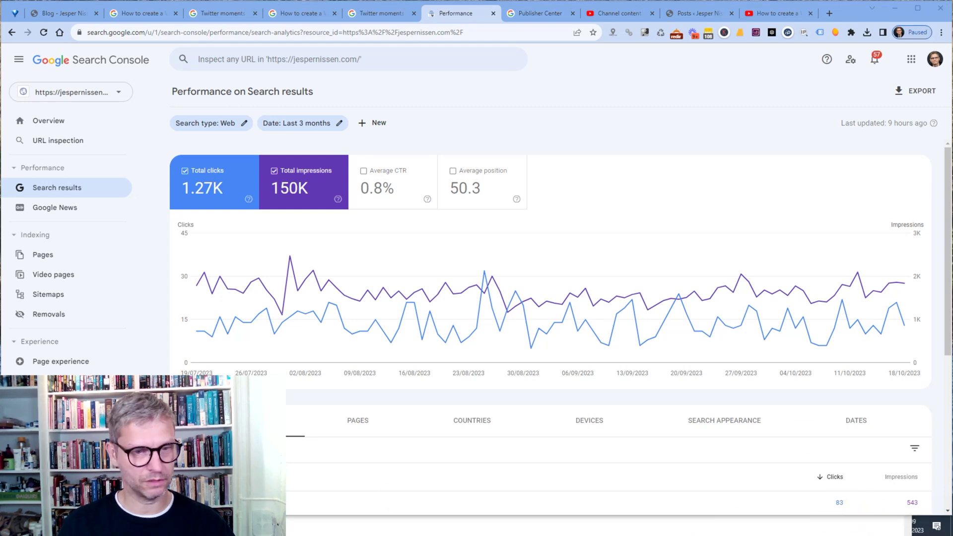
{"action": "scroll", "coordinate": [153, 167], "scroll_direction": "down", "scroll_amount": 1}
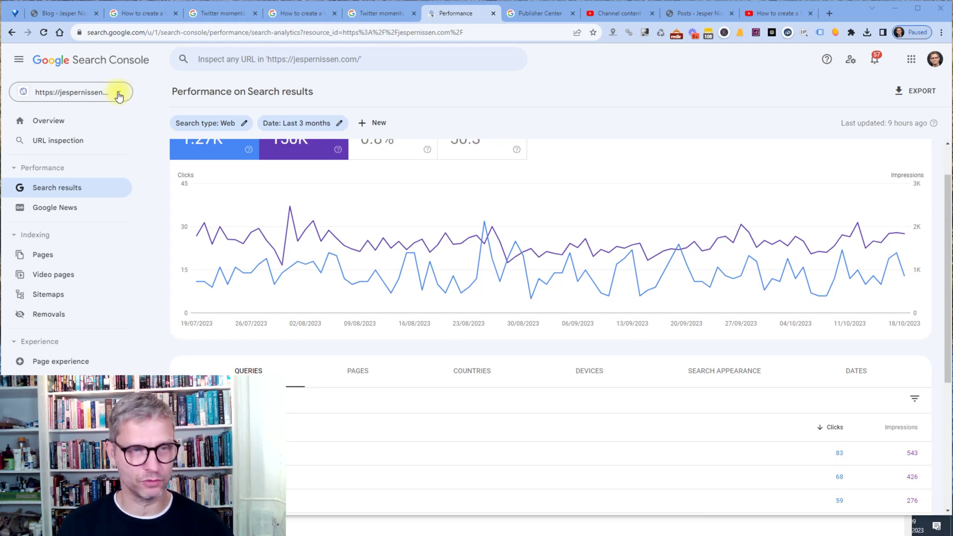
{"action": "left_click", "coordinate": [52, 293]}
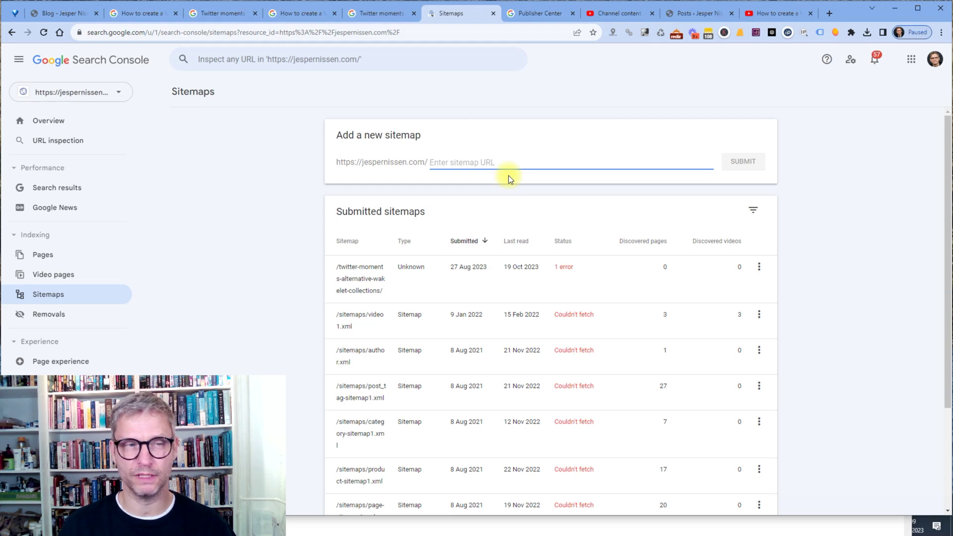
Go from Overview through Search results to the Google News performance report: 0 clicks, 17 impressions
{"action": "left_click", "coordinate": [71, 122]}
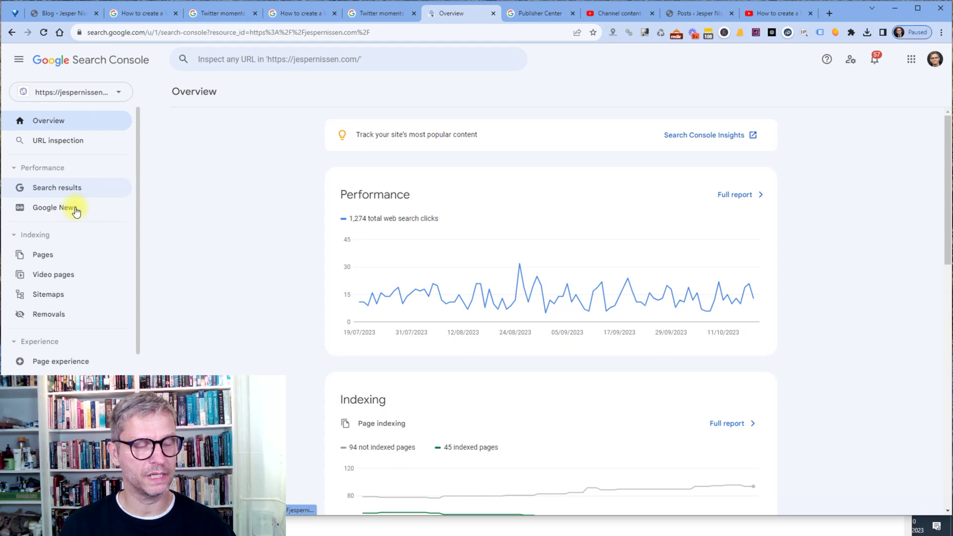
{"action": "left_click", "coordinate": [53, 187]}
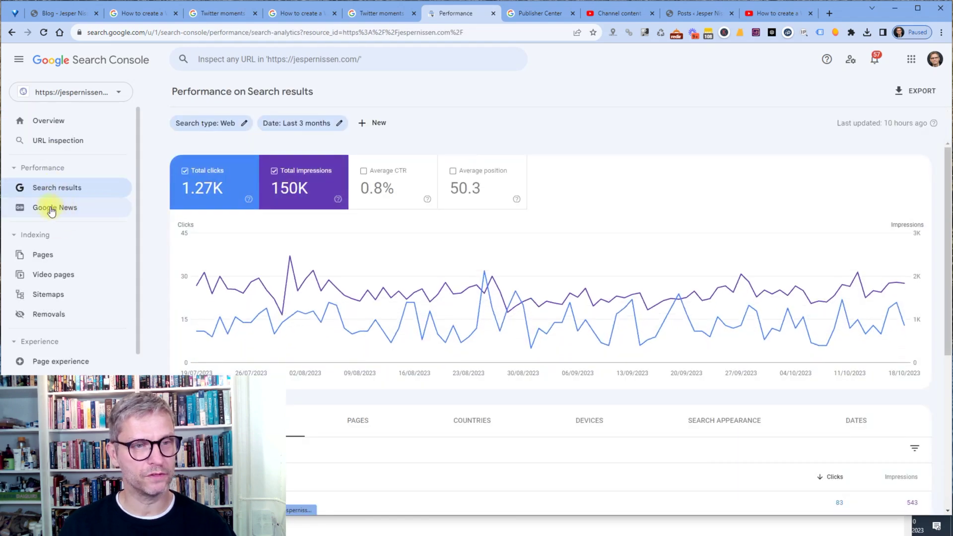
{"action": "left_click", "coordinate": [51, 208]}
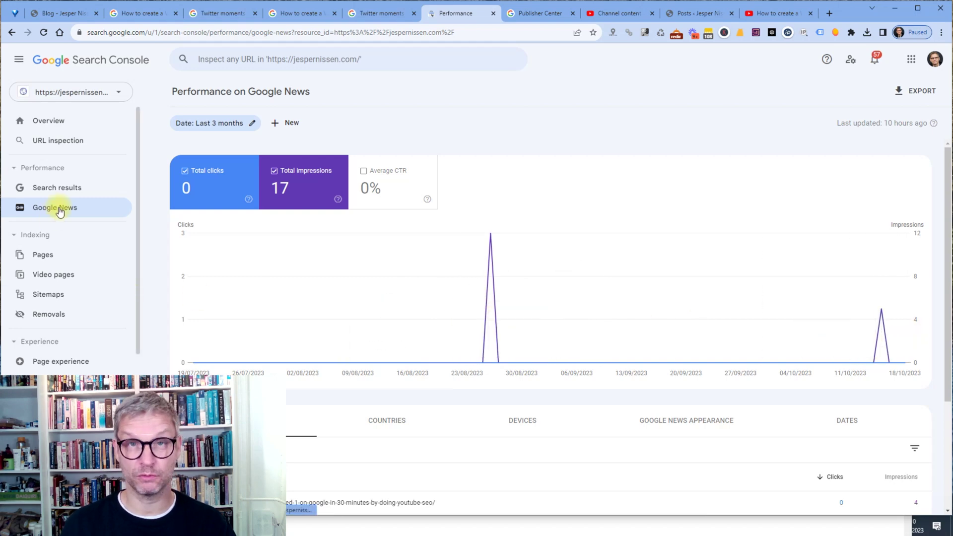
In the Publisher Center tab, strip the publication part from the address and reload the base URL
{"action": "left_click", "coordinate": [526, 16]}
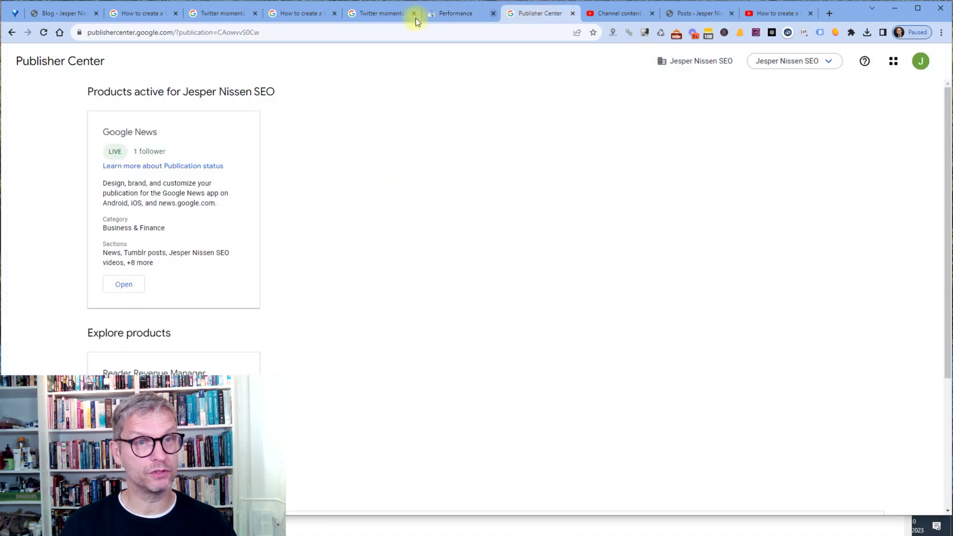
{"action": "left_click_drag", "start_coordinate": [177, 32], "coordinate": [274, 32]}
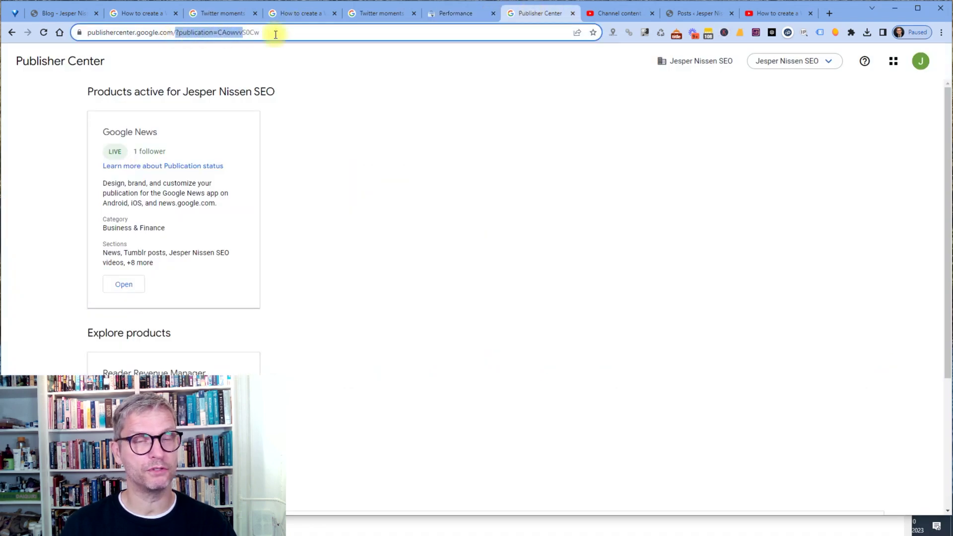
{"action": "key", "text": "BackSpace"}
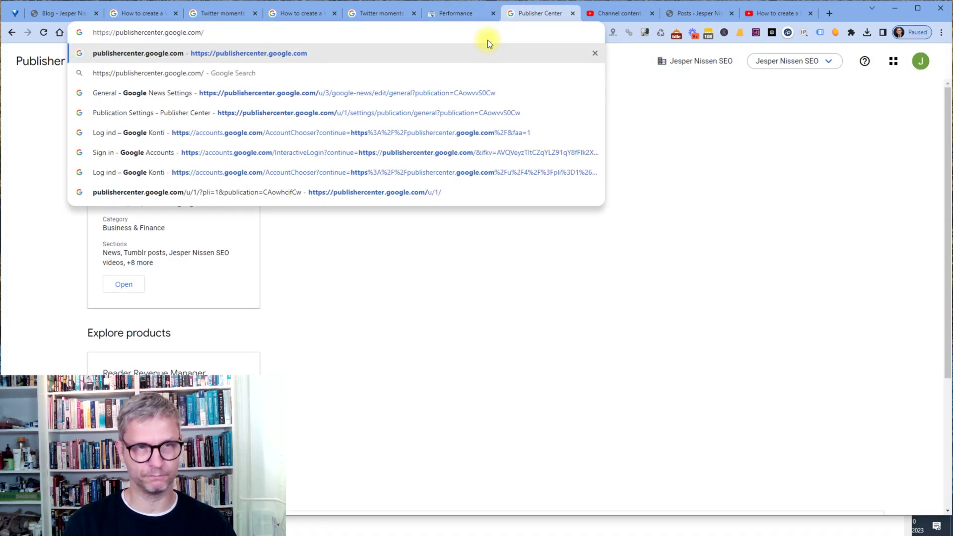
{"action": "key", "text": "Return"}
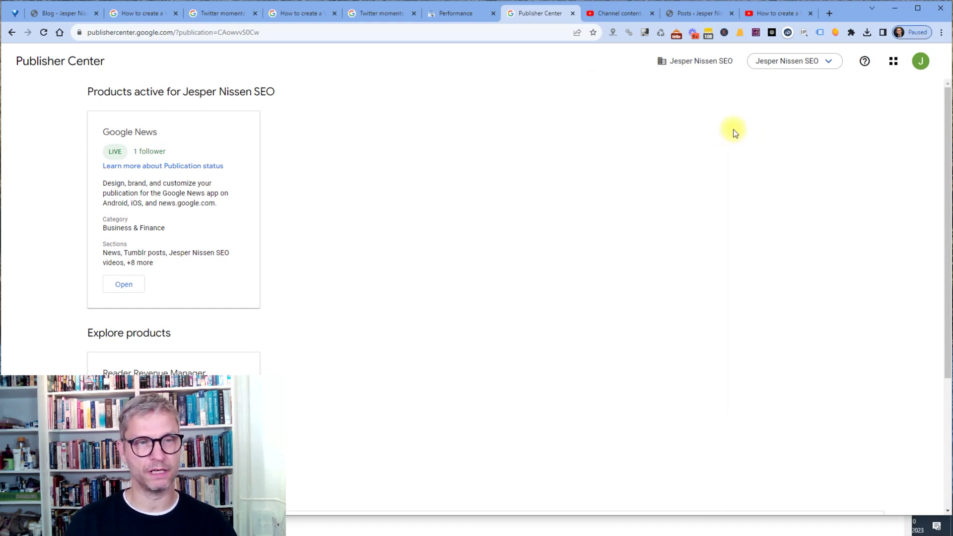
{"action": "left_click", "coordinate": [821, 66]}
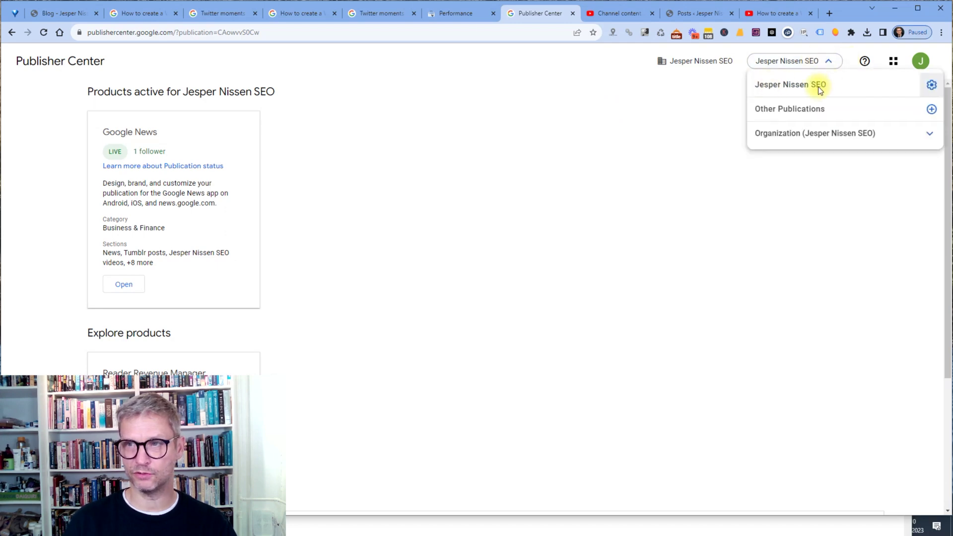
{"action": "left_click", "coordinate": [801, 91]}
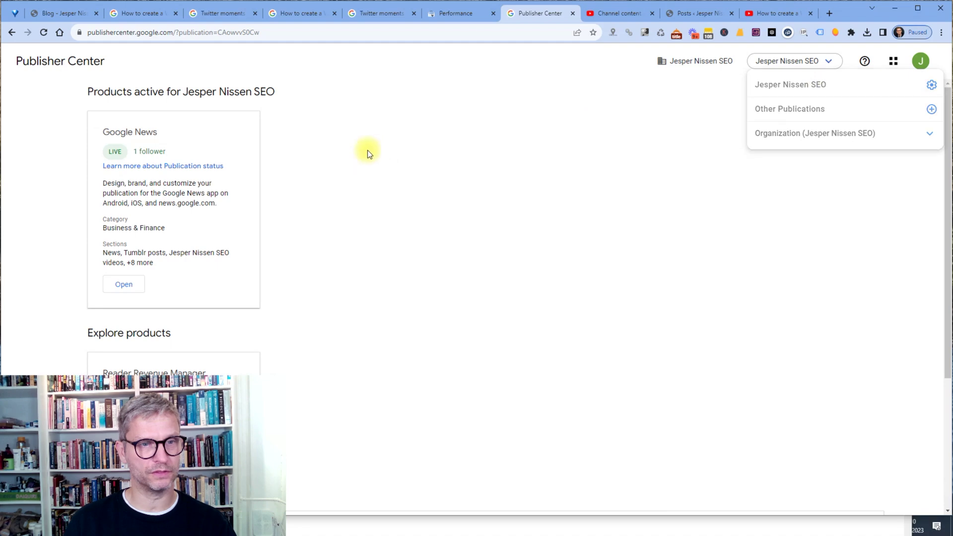
{"action": "left_click", "coordinate": [117, 287]}
{"action": "scroll", "coordinate": [511, 245], "scroll_direction": "down", "scroll_amount": 3}
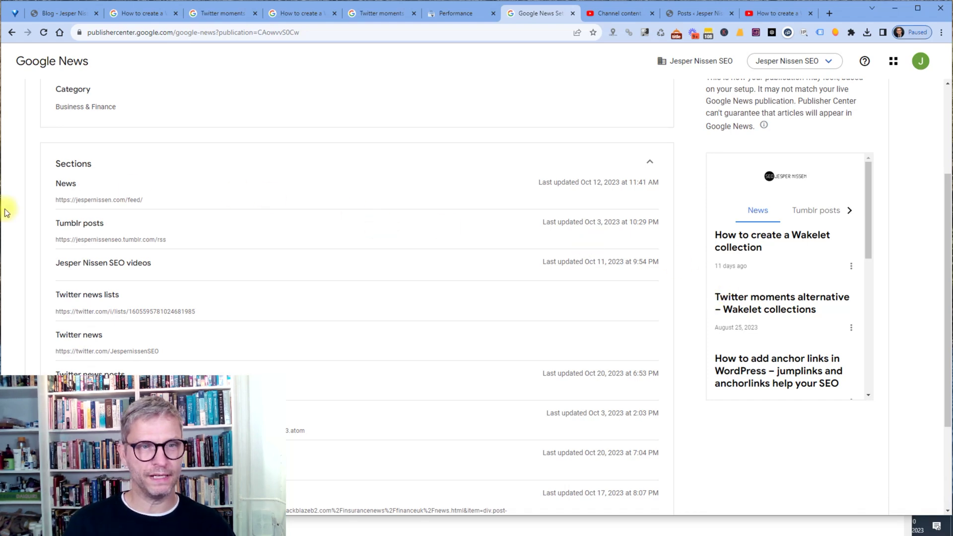
{"action": "left_click_drag", "start_coordinate": [149, 199], "coordinate": [57, 200]}
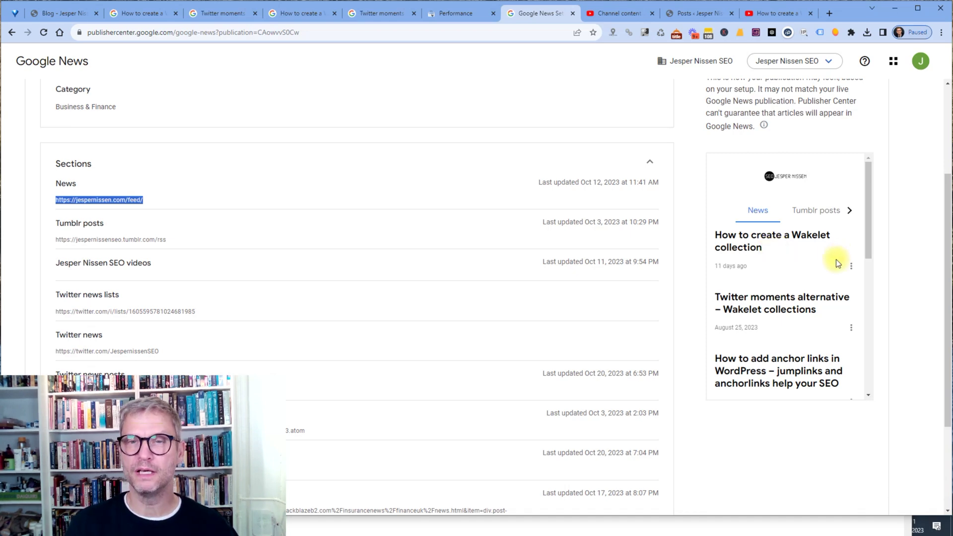
Return to the Google News report, then highlight checklist steps 1-3 in Notepad
{"action": "left_click", "coordinate": [459, 15]}
{"action": "key", "text": "alt+Tab"}
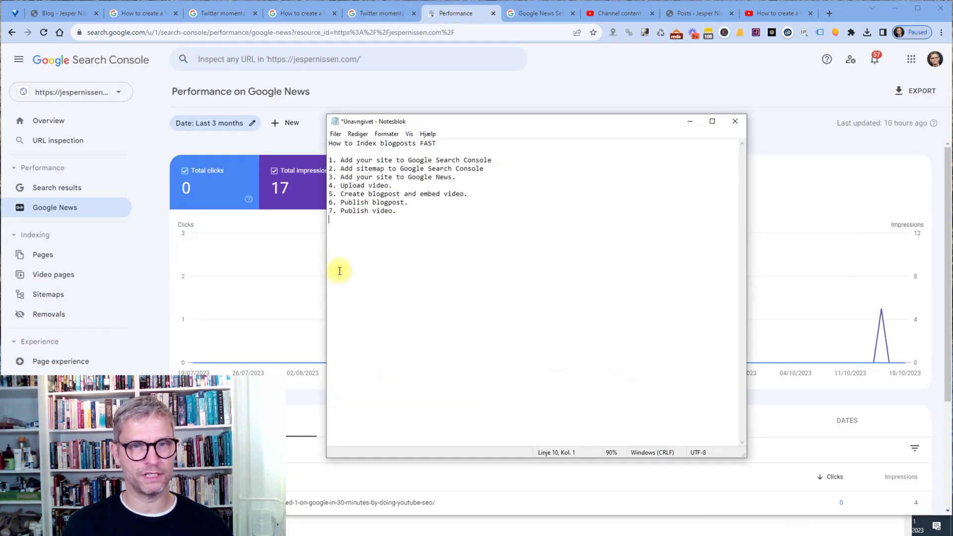
{"action": "left_click_drag", "start_coordinate": [496, 159], "coordinate": [328, 160]}
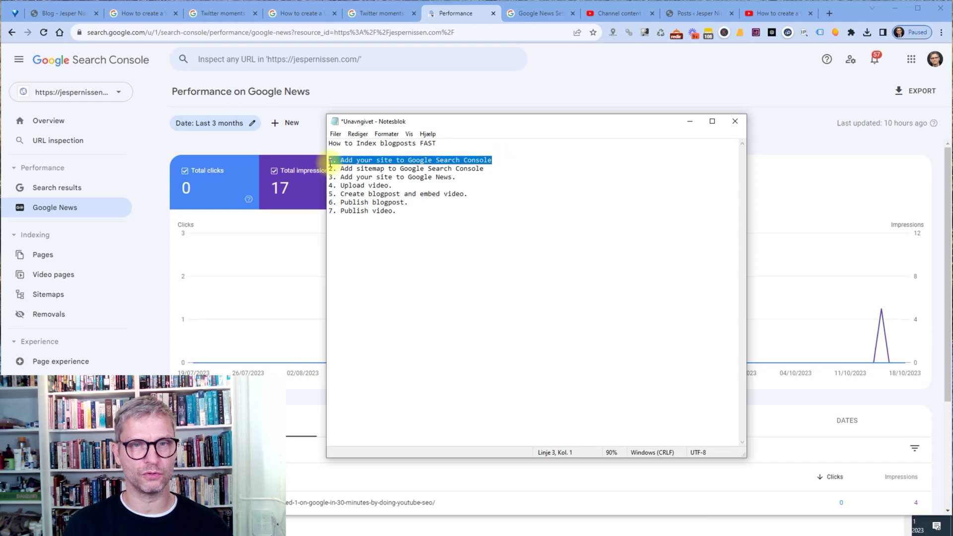
{"action": "left_click_drag", "start_coordinate": [485, 168], "coordinate": [329, 168]}
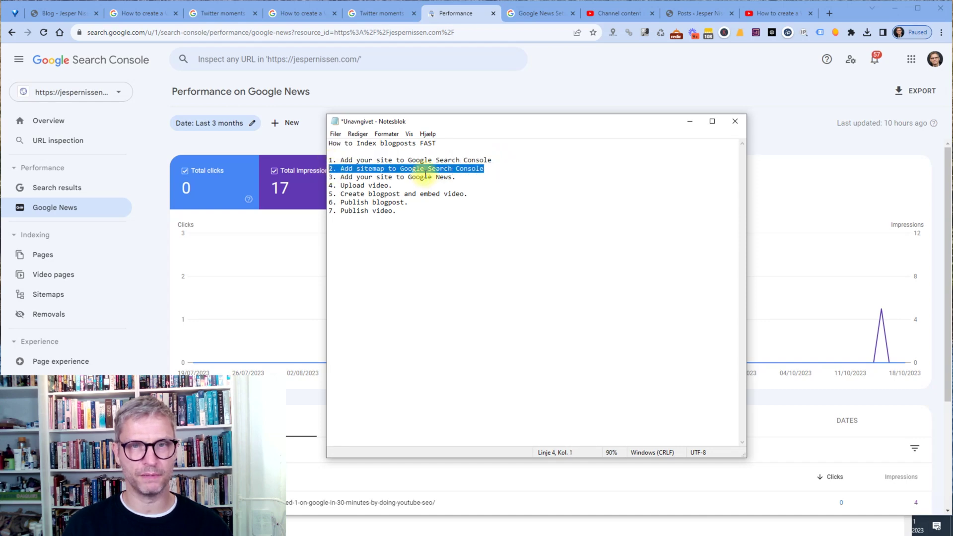
{"action": "left_click_drag", "start_coordinate": [453, 178], "coordinate": [328, 178]}
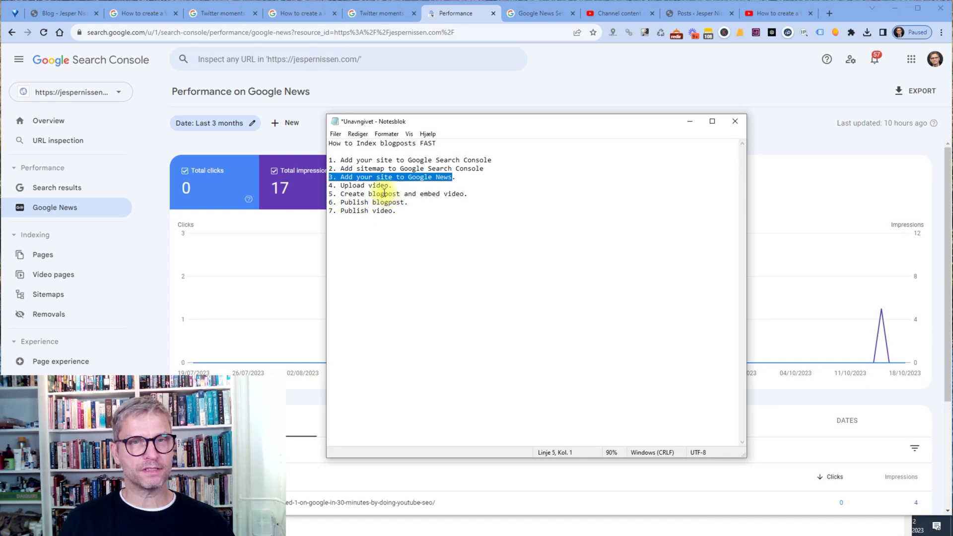
Switch to the YouTube tab and open the Channel content list in YouTube Studio
{"action": "left_click", "coordinate": [768, 15]}
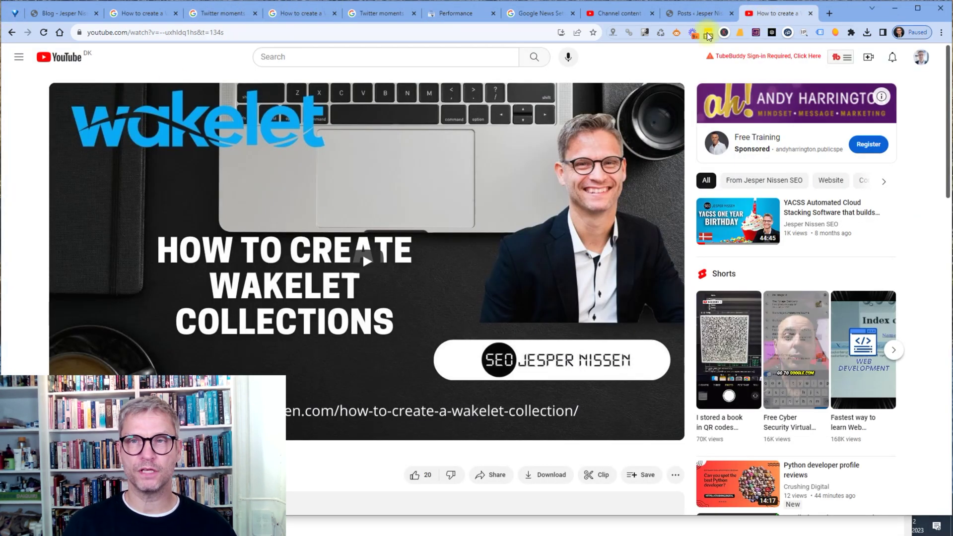
{"action": "left_click", "coordinate": [611, 16]}
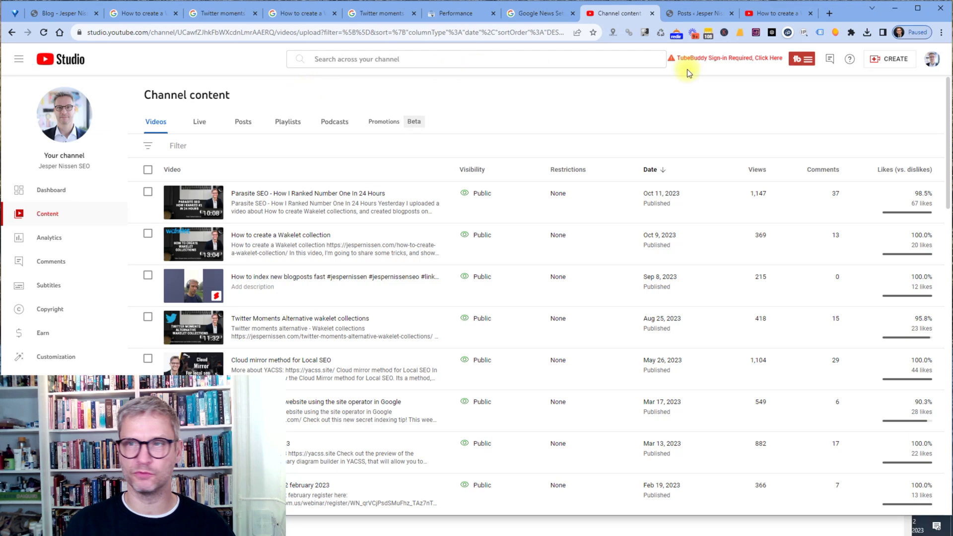
Upload the 'Testing 123' video file via CREATE > Upload videos, then go back to the blog tab
{"action": "left_click", "coordinate": [897, 61]}
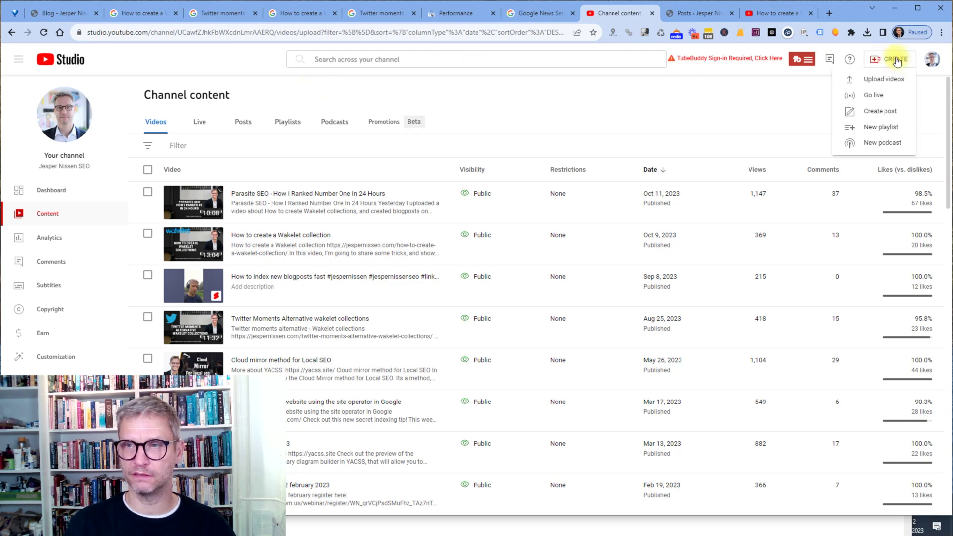
{"action": "left_click", "coordinate": [891, 80]}
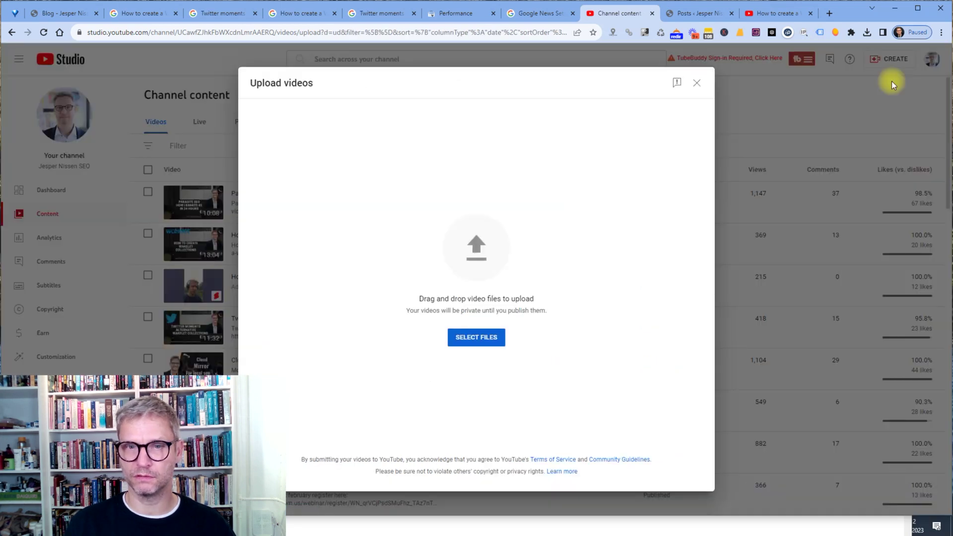
{"action": "left_click", "coordinate": [477, 338]}
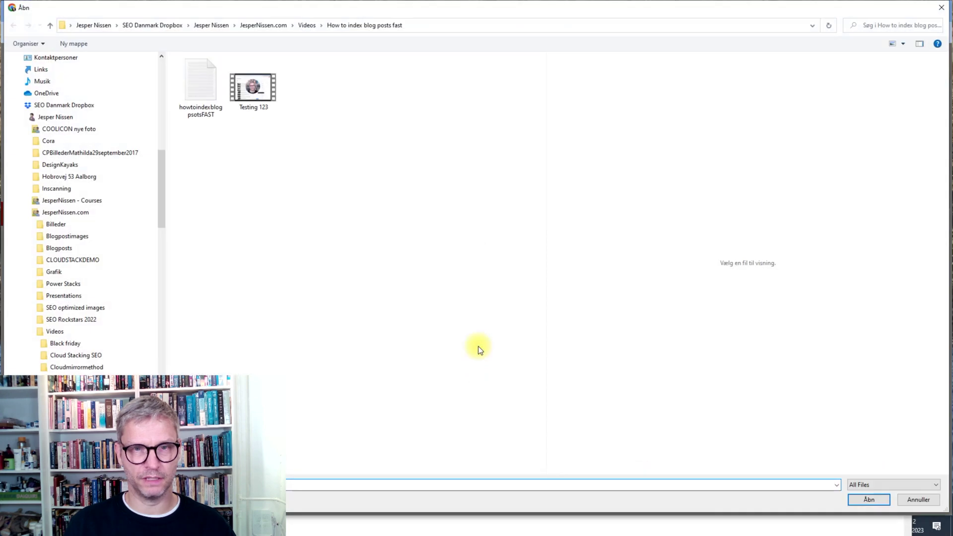
{"action": "left_click", "coordinate": [259, 83]}
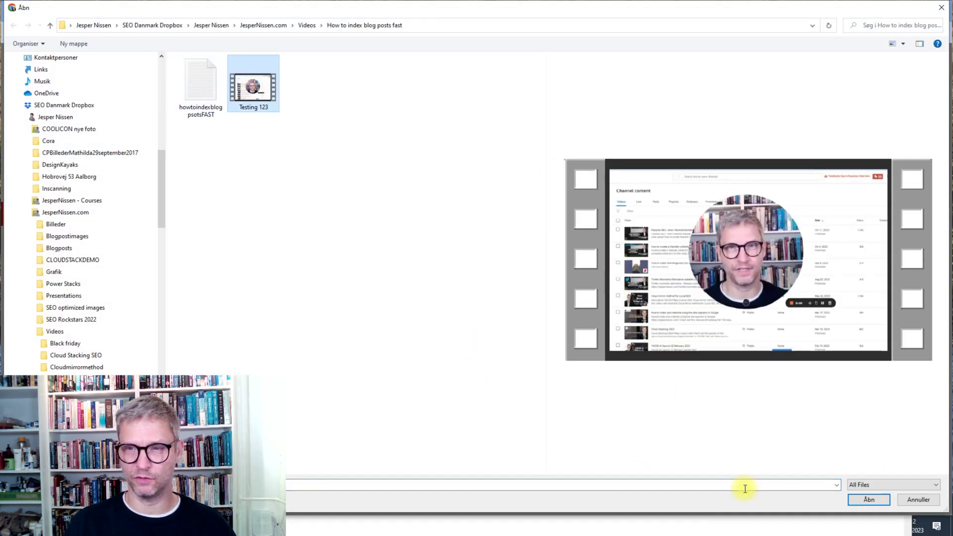
{"action": "left_click", "coordinate": [883, 499]}
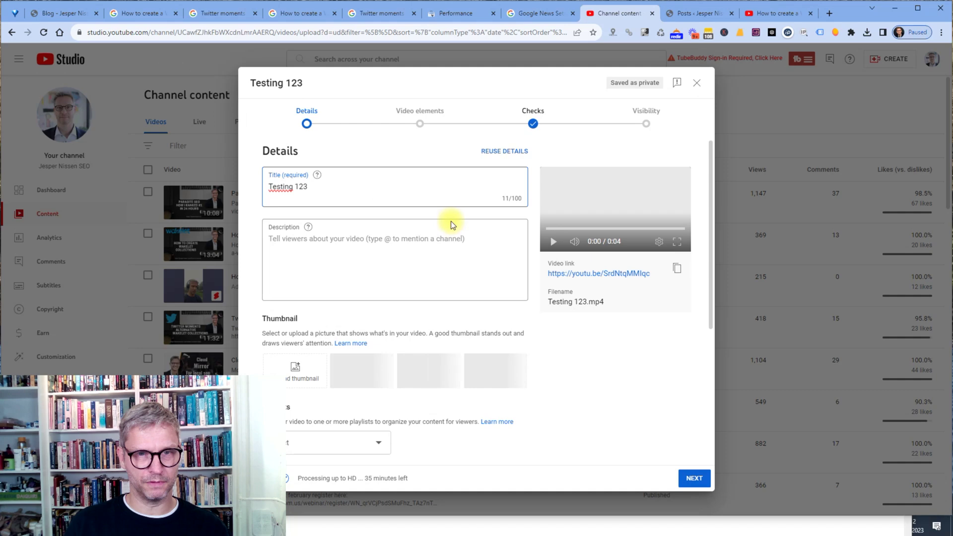
{"action": "left_click", "coordinate": [55, 14]}
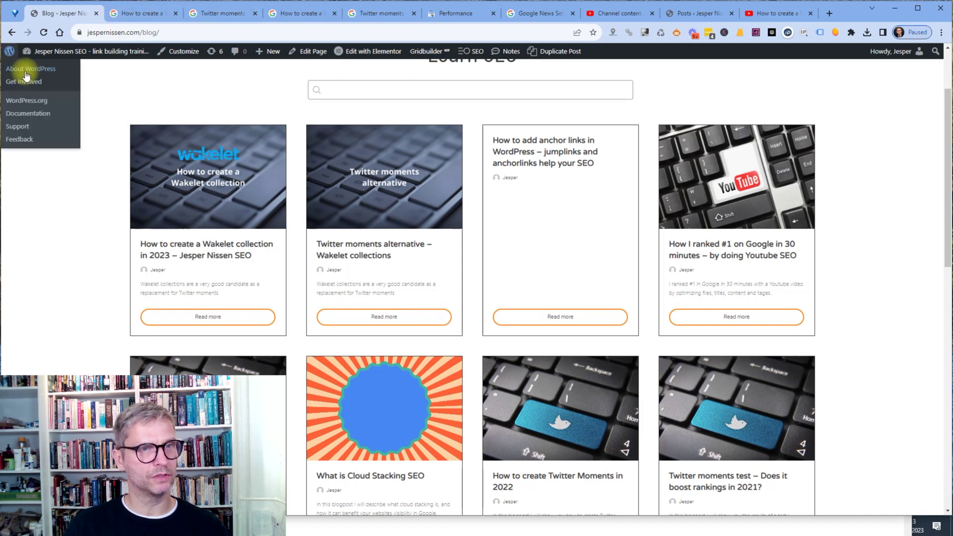
From the WordPress dashboard, start a new post titled 'Testing 123'
{"action": "mouse_move", "coordinate": [47, 51]}
{"action": "left_click", "coordinate": [53, 72]}
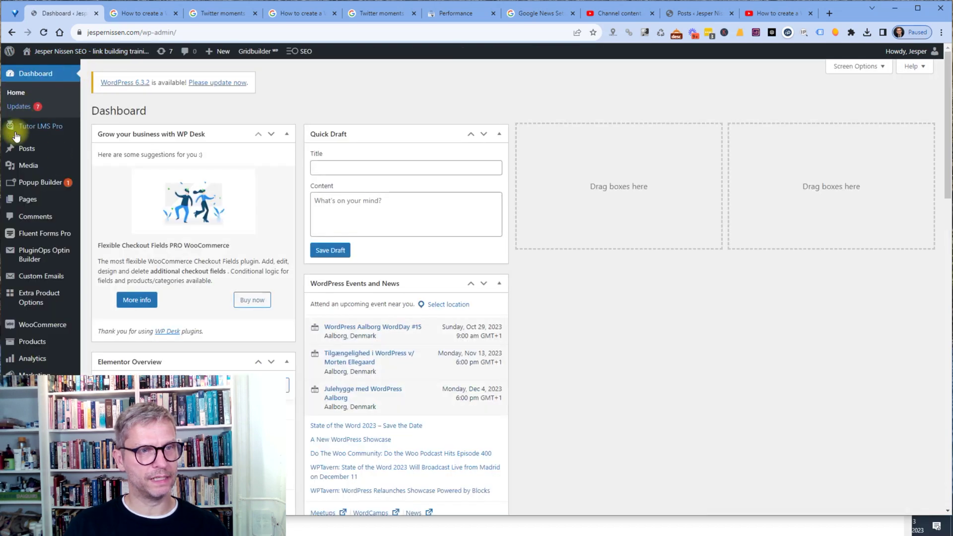
{"action": "mouse_move", "coordinate": [34, 149]}
{"action": "left_click", "coordinate": [103, 164]}
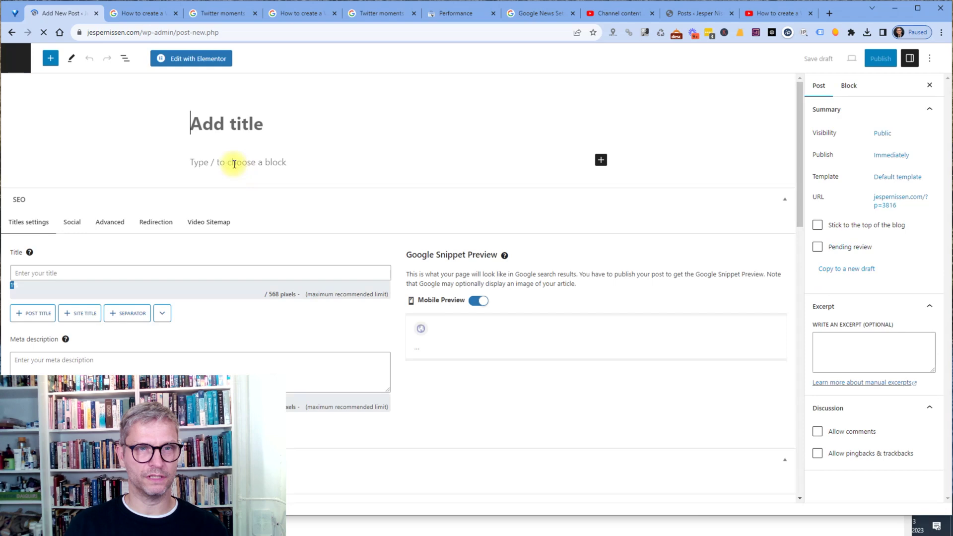
{"action": "left_click", "coordinate": [237, 130]}
{"action": "type", "text": "Testi"}
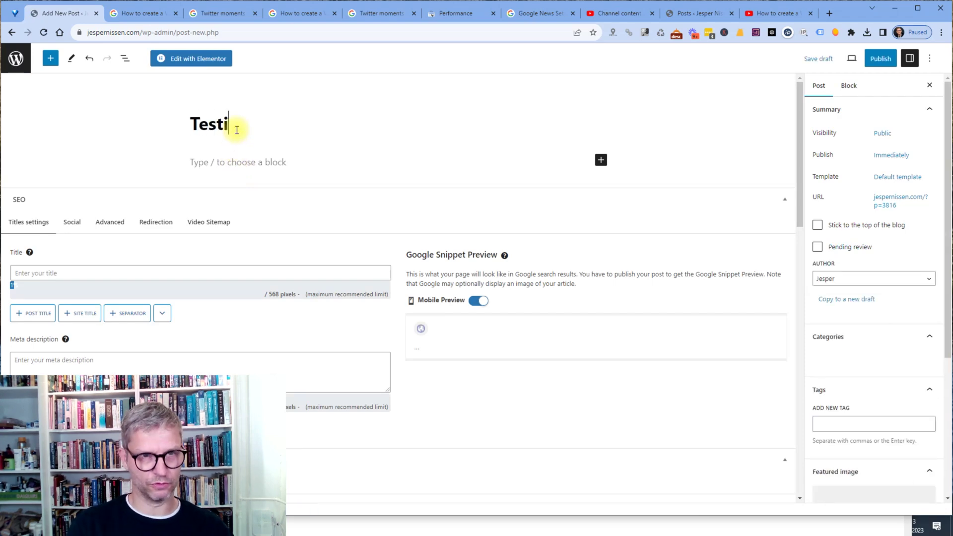
{"action": "type", "text": "ng 123"}
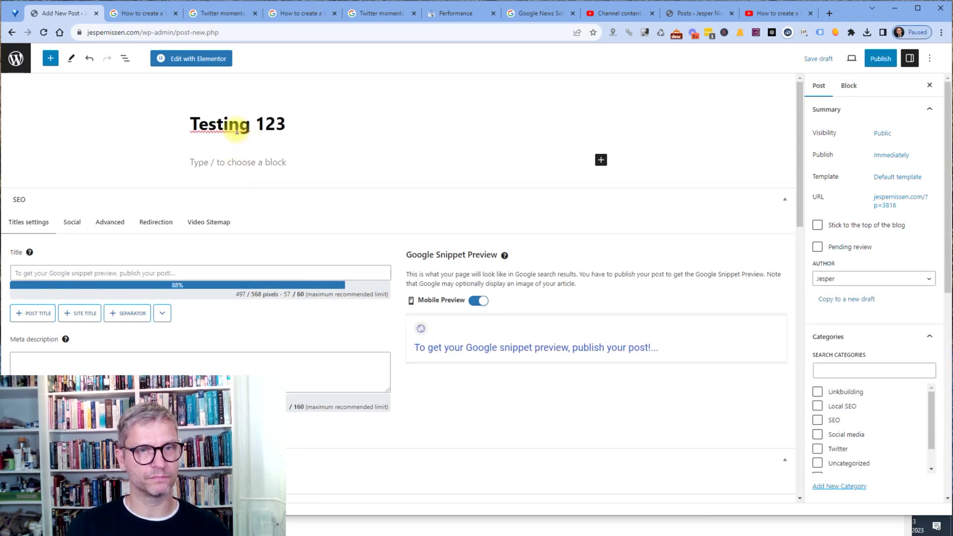
Write the intro paragraph 'This is a fantastic blogpost about testing123' and insert a YouTube block below it
{"action": "left_click", "coordinate": [235, 160]}
{"action": "type", "text": "This"}
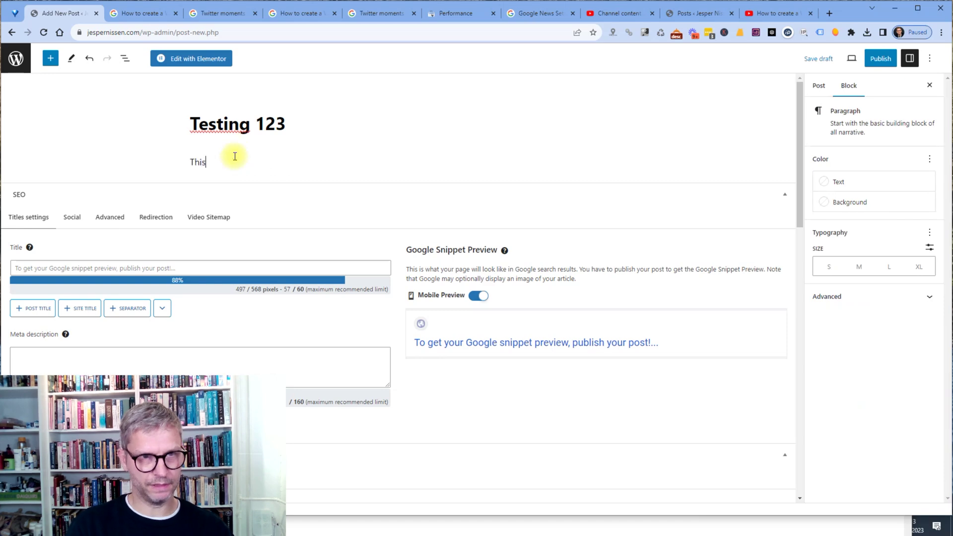
{"action": "type", "text": " si a f"}
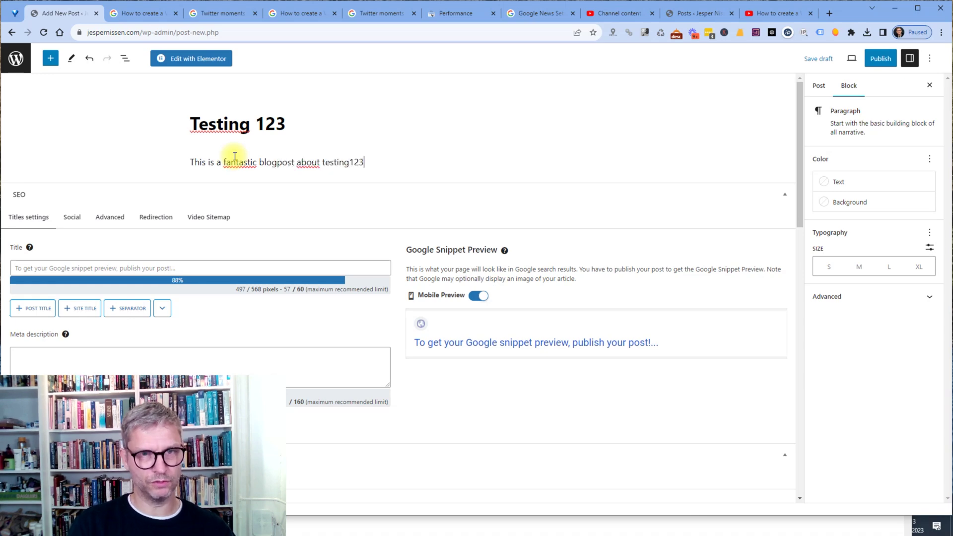
{"action": "key", "text": "Return"}
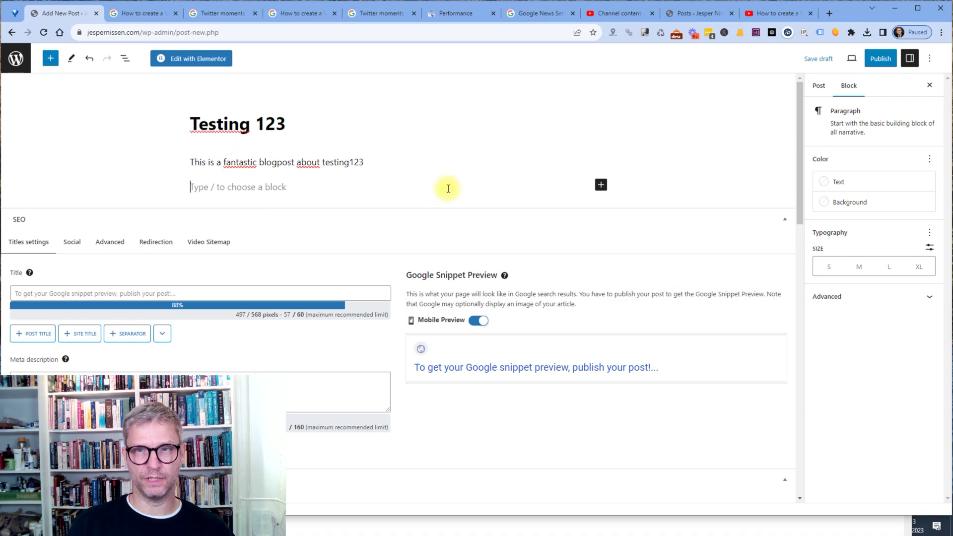
{"action": "left_click", "coordinate": [601, 185]}
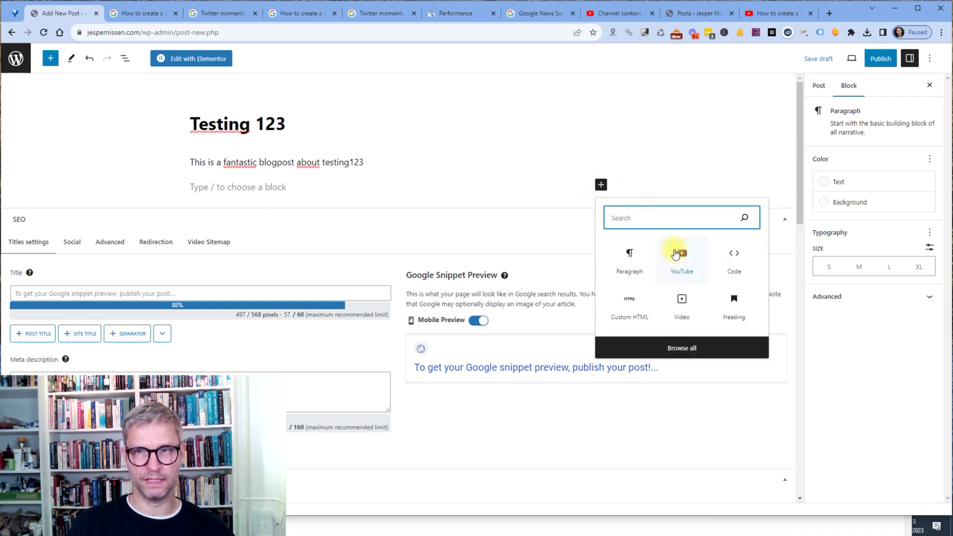
{"action": "left_click", "coordinate": [674, 255]}
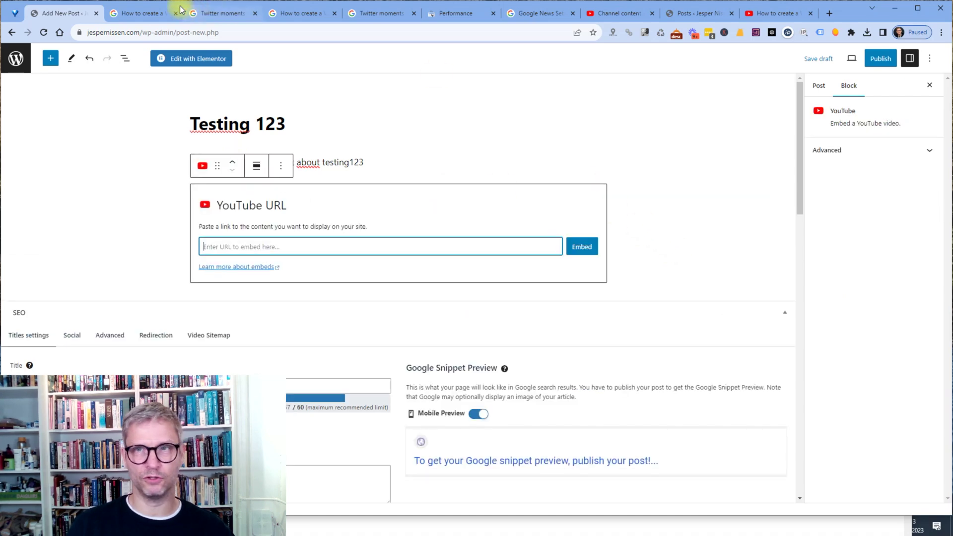
Copy the Testing 123 video's short link in Studio and open its watch page in a new tab
{"action": "left_click", "coordinate": [611, 14]}
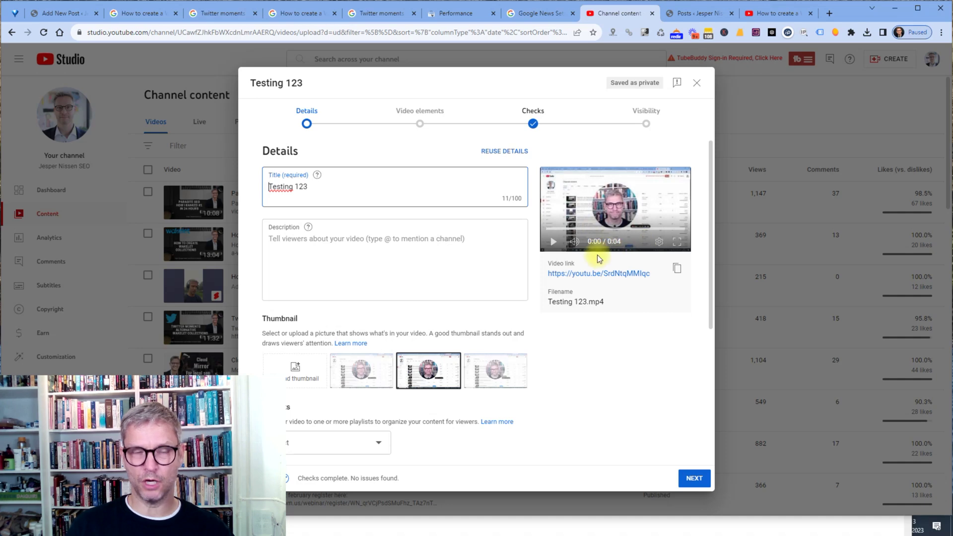
{"action": "left_click", "coordinate": [677, 269]}
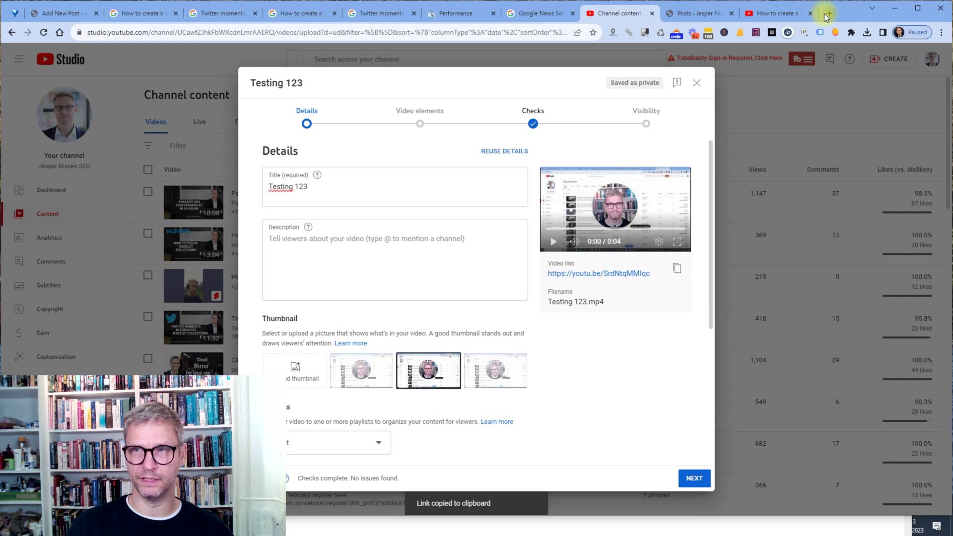
{"action": "left_click", "coordinate": [828, 14]}
{"action": "key", "text": "ctrl+v"}
{"action": "key", "text": "Return"}
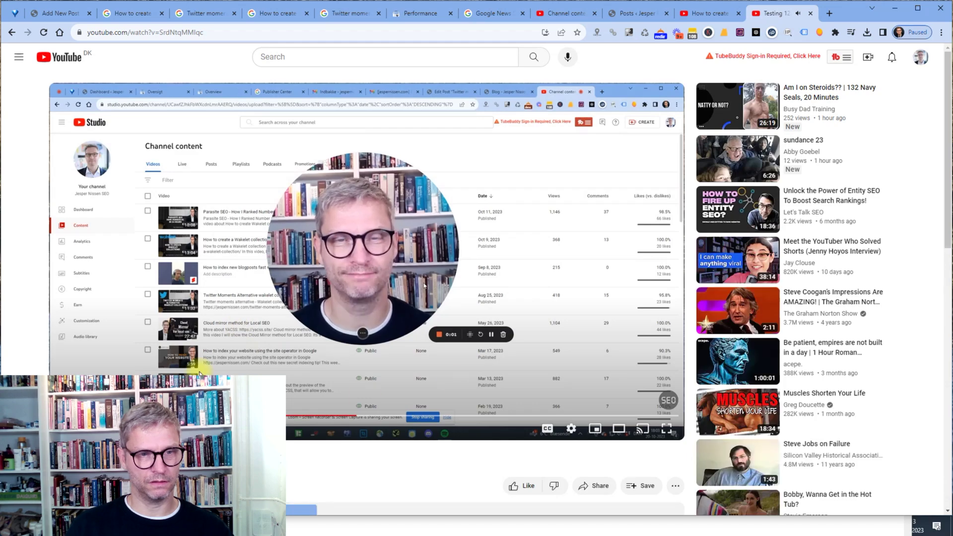
Copy the video's link from the watch page's Share options and return to the WordPress editor
{"action": "scroll", "coordinate": [567, 472], "scroll_direction": "down", "scroll_amount": 4}
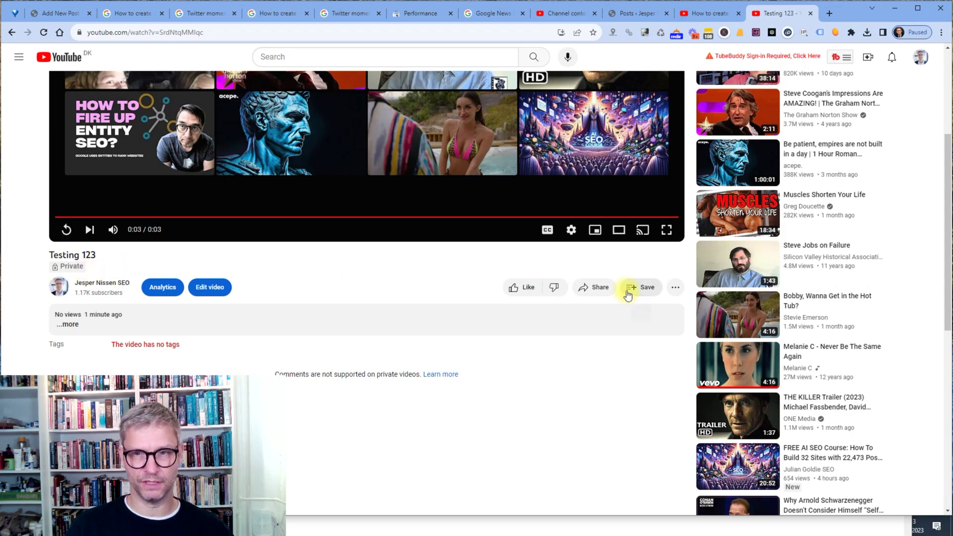
{"action": "left_click", "coordinate": [584, 286]}
{"action": "left_click", "coordinate": [587, 334]}
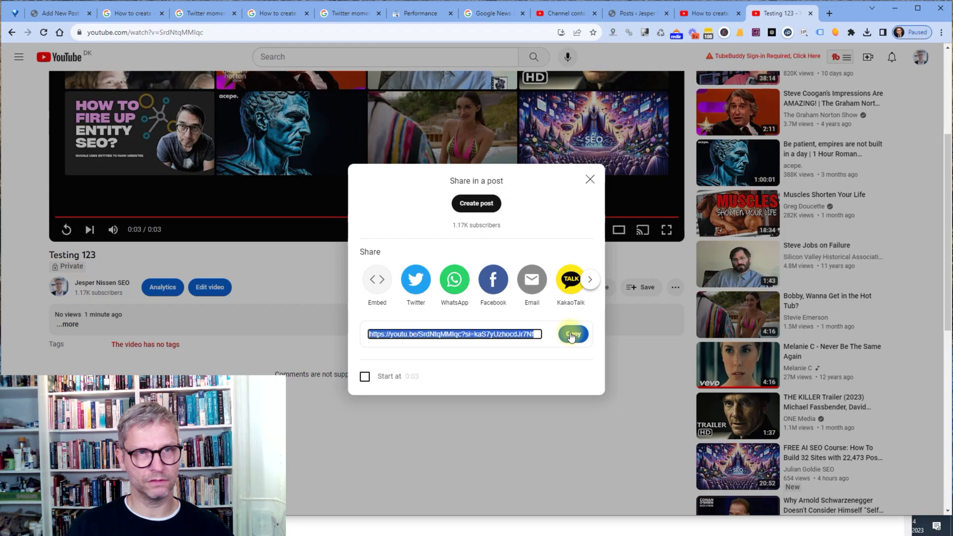
{"action": "left_click", "coordinate": [59, 13]}
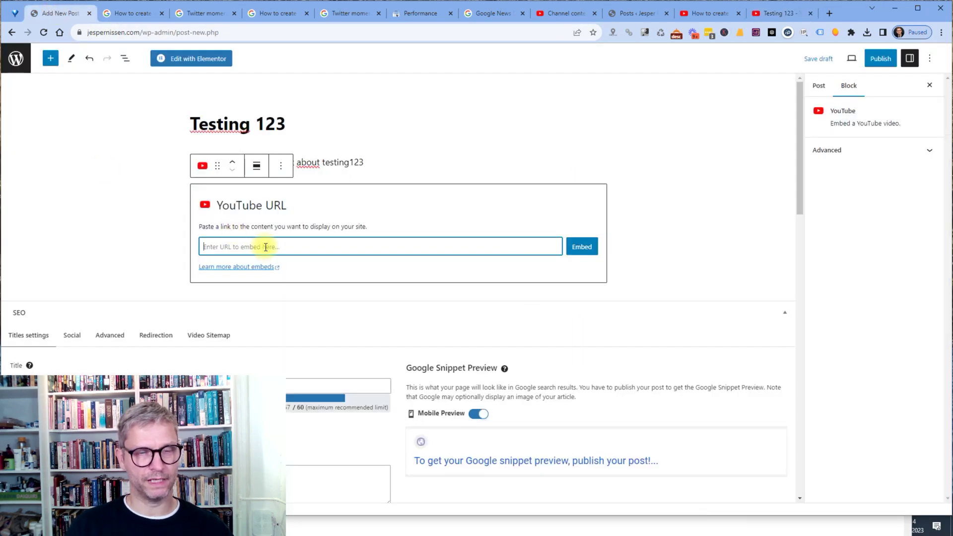
Paste the video link into the YouTube block, embed it, and save the post as a draft
{"action": "key", "text": "ctrl+v"}
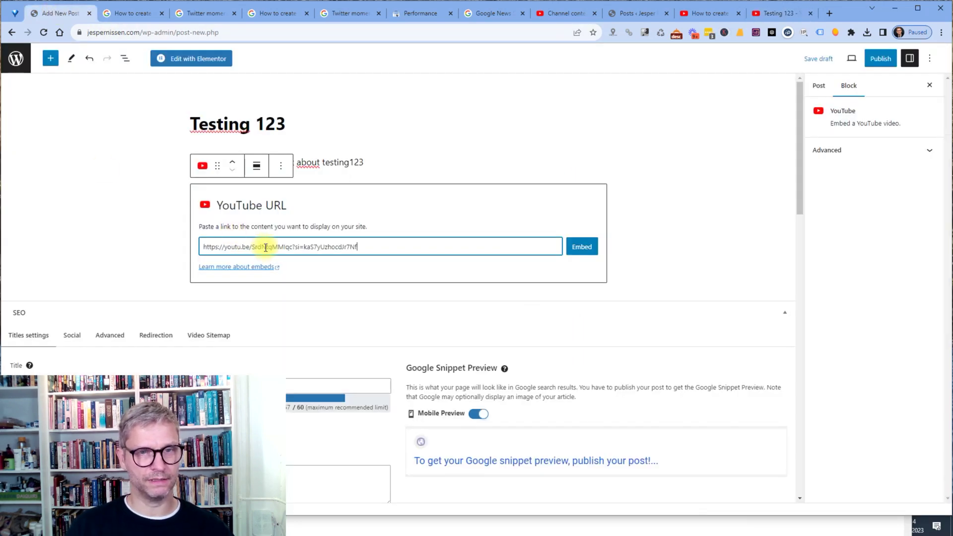
{"action": "left_click", "coordinate": [580, 247]}
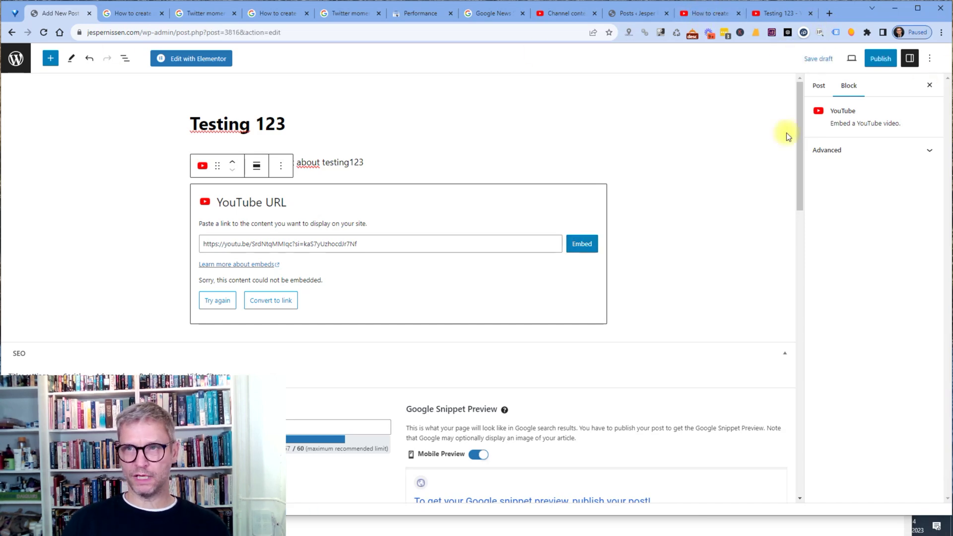
{"action": "left_click", "coordinate": [929, 59]}
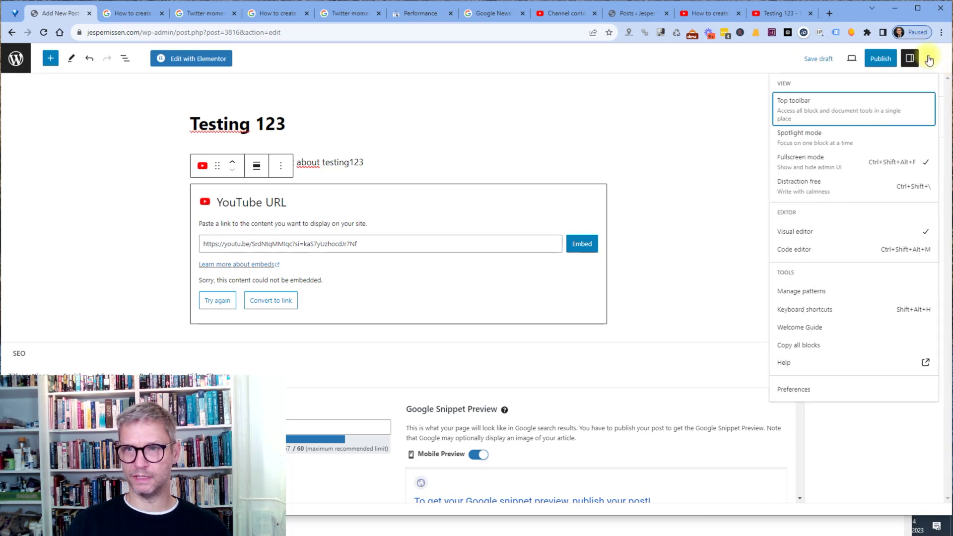
{"action": "left_click", "coordinate": [816, 58]}
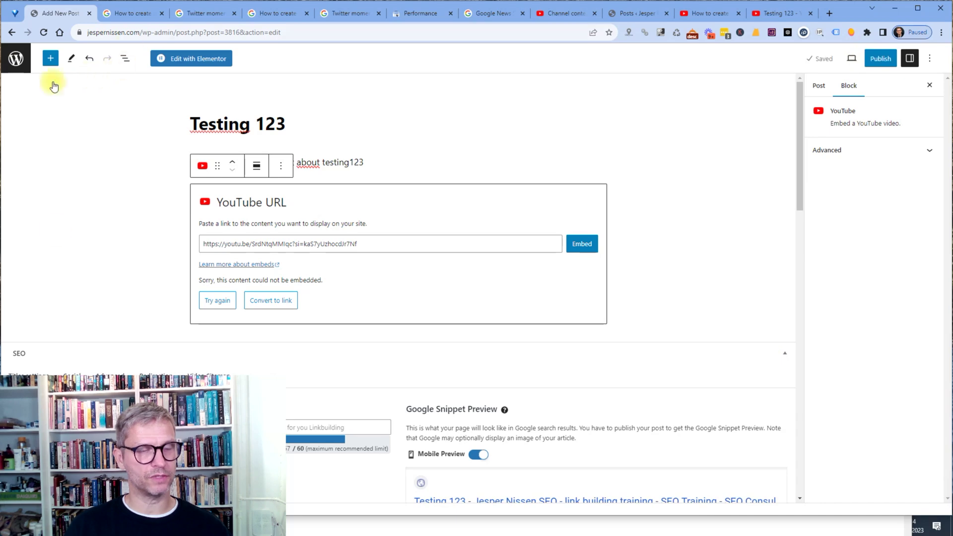
Open the post's permalink details showing the testing-123 address
{"action": "left_click", "coordinate": [897, 507]}
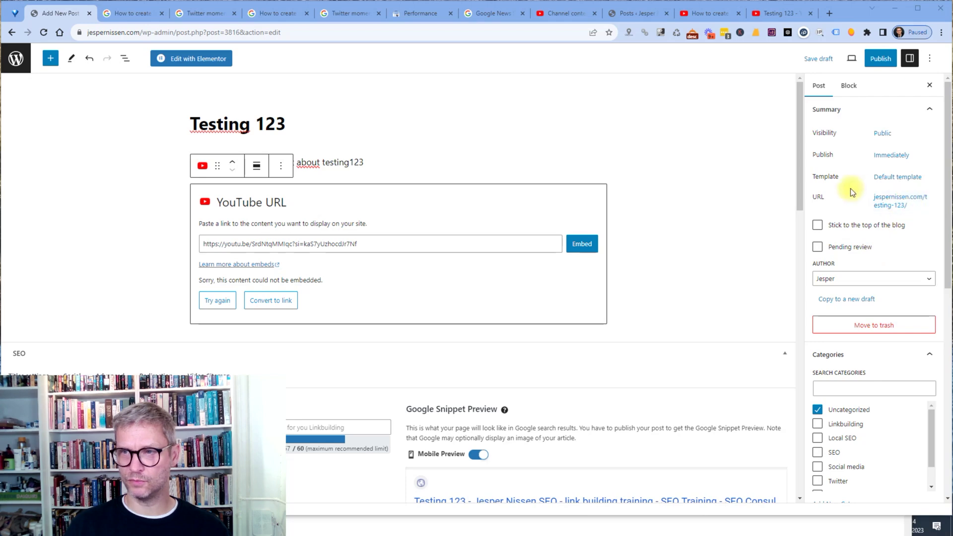
{"action": "left_click_drag", "start_coordinate": [849, 189], "coordinate": [910, 206]}
{"action": "left_click", "coordinate": [894, 198]}
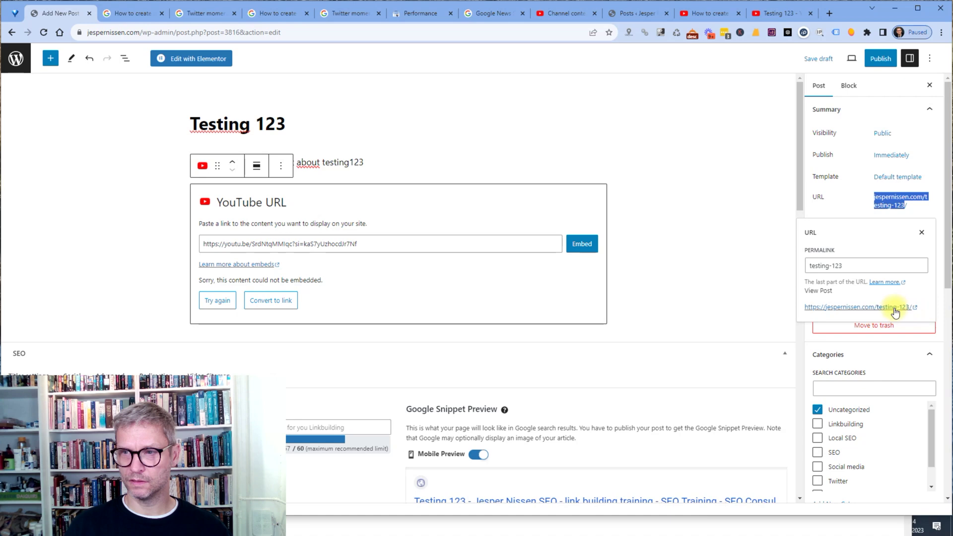
View the Testing 123 post in a new tab and select its web address
{"action": "left_click", "coordinate": [914, 308]}
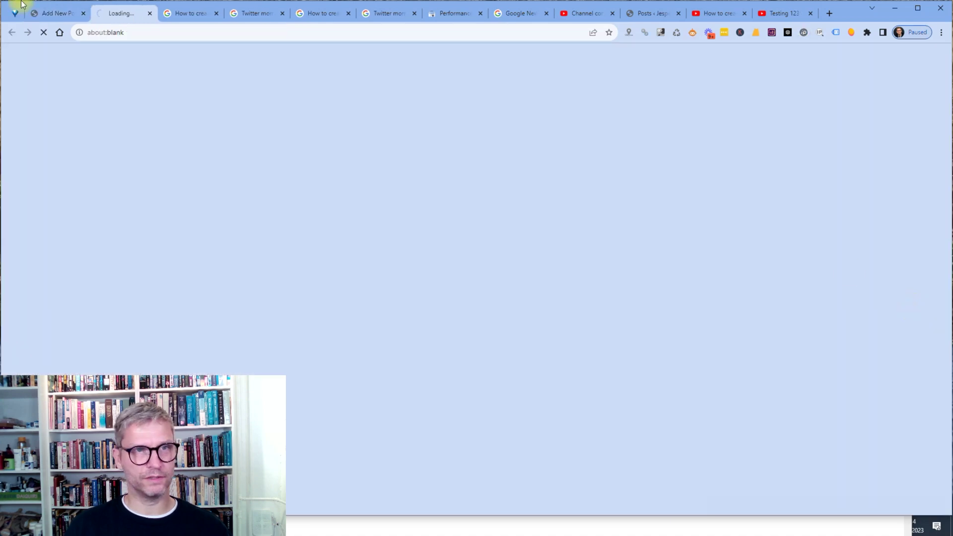
{"action": "left_click", "coordinate": [157, 33]}
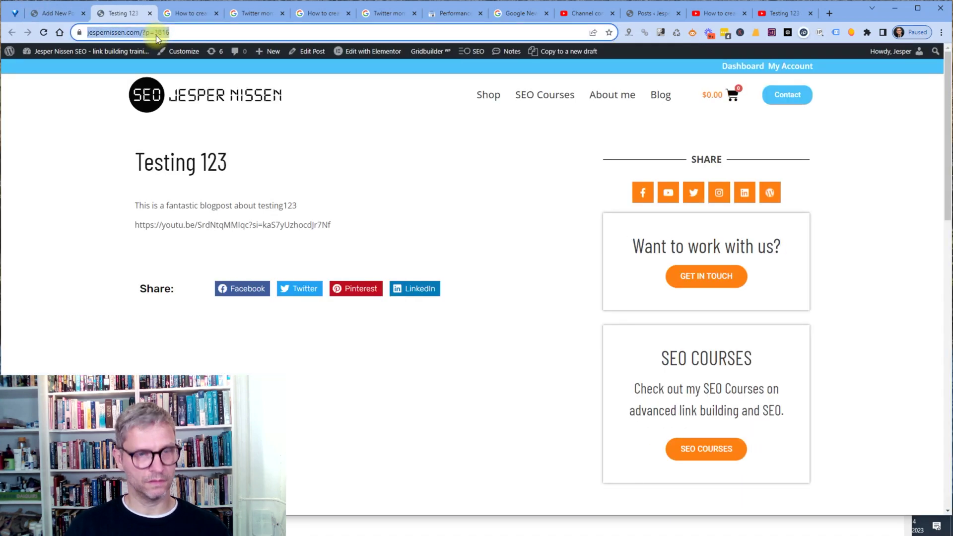
{"action": "left_click", "coordinate": [55, 13]}
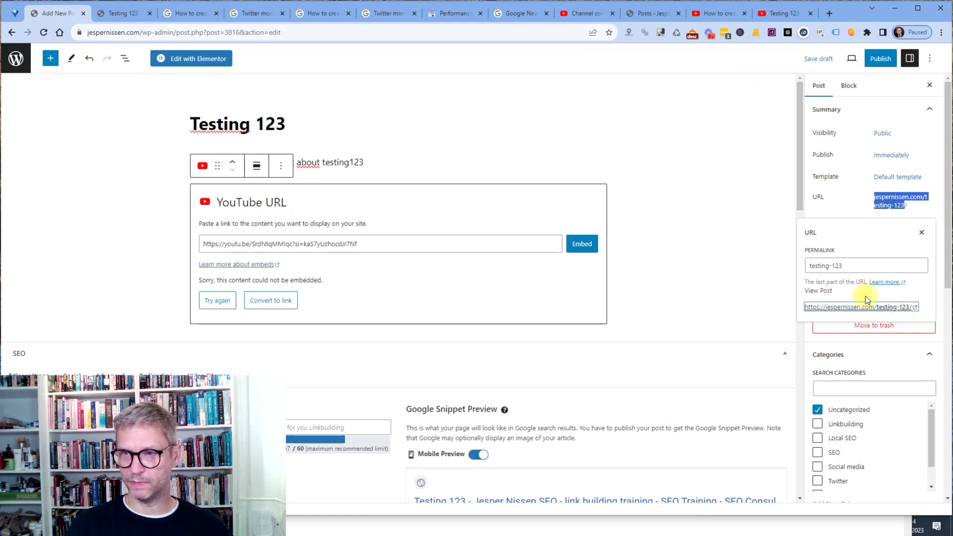
Copy the View Post link address and return to the Testing 123 YouTube video page
{"action": "right_click", "coordinate": [853, 306]}
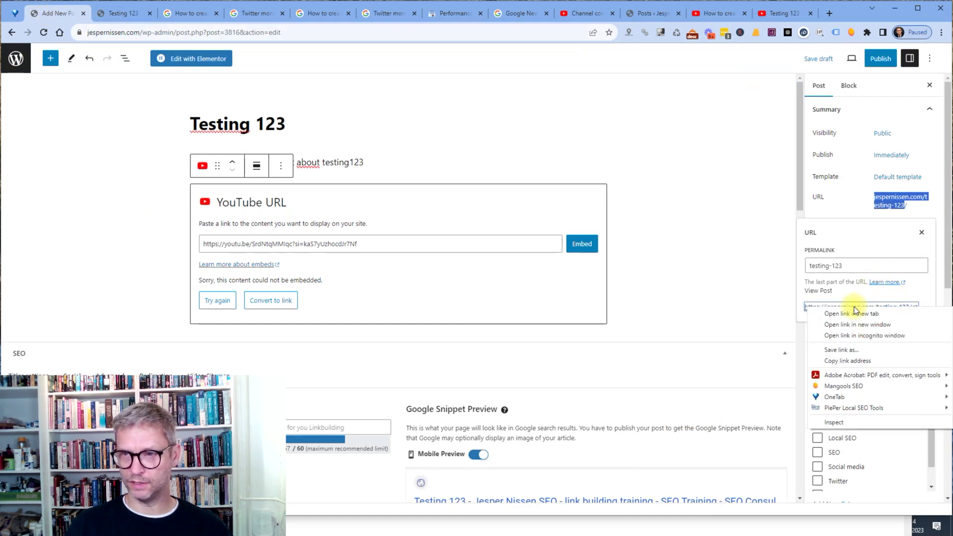
{"action": "left_click", "coordinate": [856, 360]}
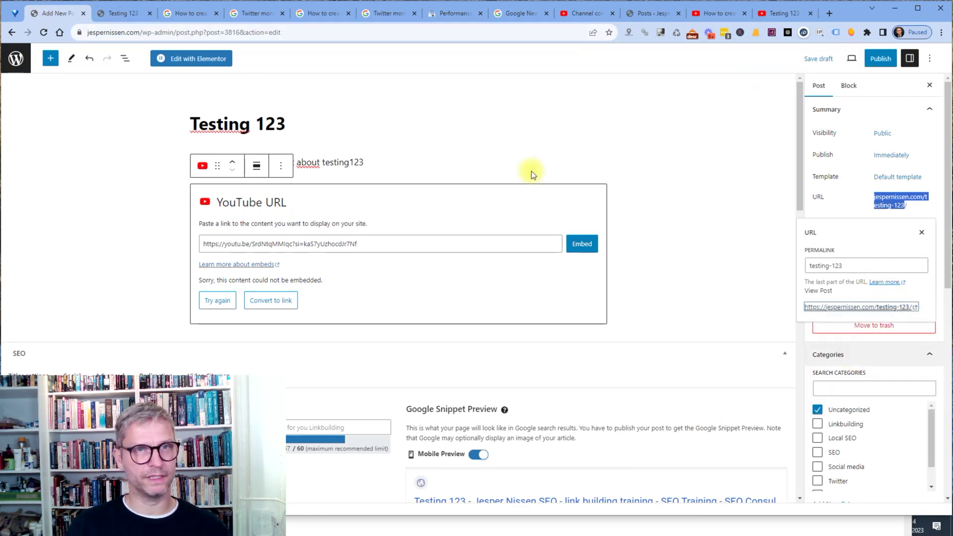
{"action": "left_click", "coordinate": [717, 13]}
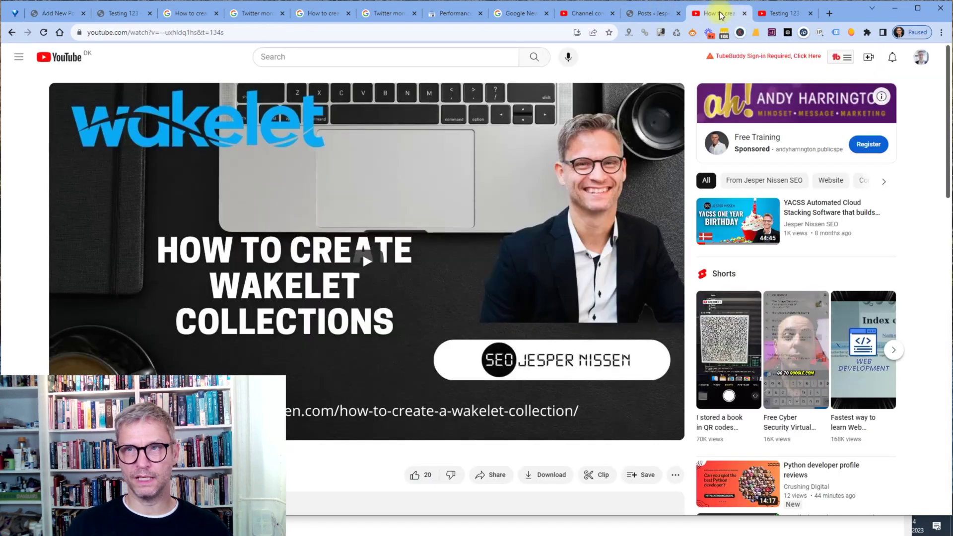
{"action": "left_click", "coordinate": [783, 14]}
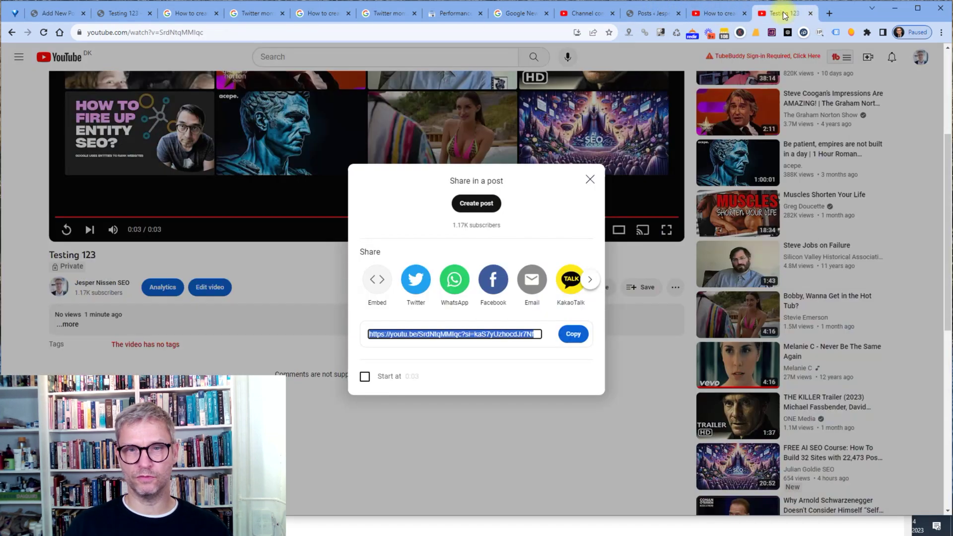
Paste the WordPress post's address into the video description
{"action": "left_click", "coordinate": [585, 13]}
{"action": "left_click", "coordinate": [339, 244]}
{"action": "key", "text": "ctrl+v"}
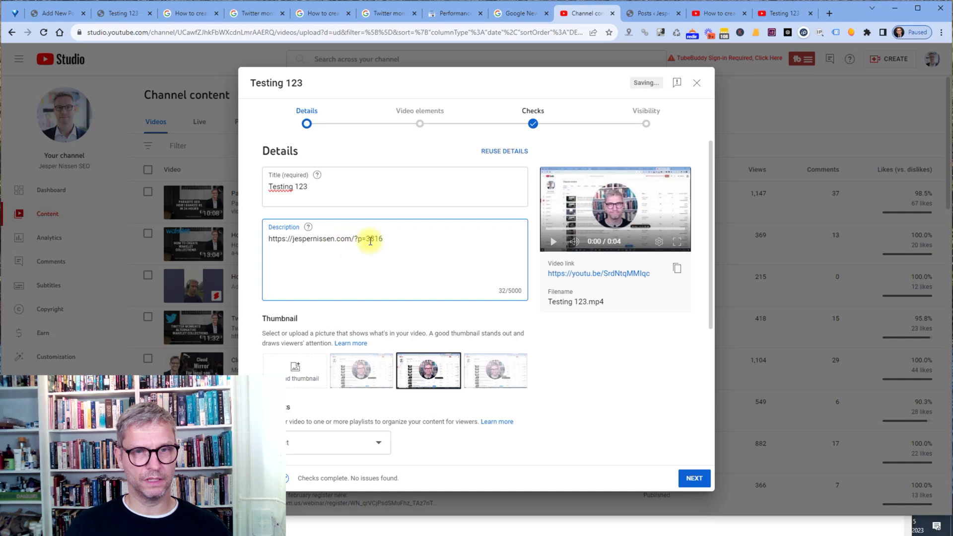
Copy the permalink slug testing-123 from the WordPress post's permalink settings
{"action": "left_click", "coordinate": [50, 13]}
{"action": "left_click", "coordinate": [862, 268]}
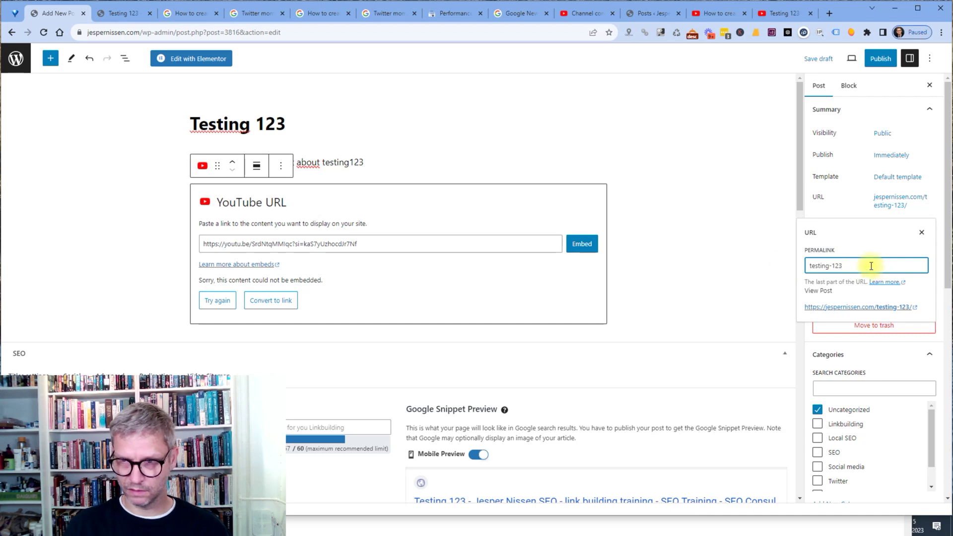
{"action": "left_click_drag", "start_coordinate": [869, 265], "coordinate": [818, 265]}
{"action": "right_click", "coordinate": [809, 265]}
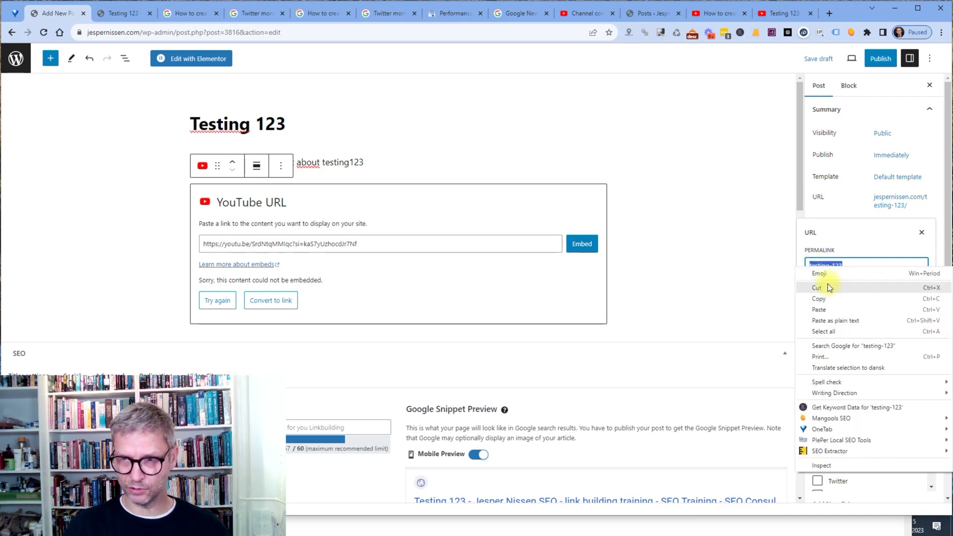
{"action": "left_click", "coordinate": [829, 299]}
{"action": "left_click", "coordinate": [128, 5]}
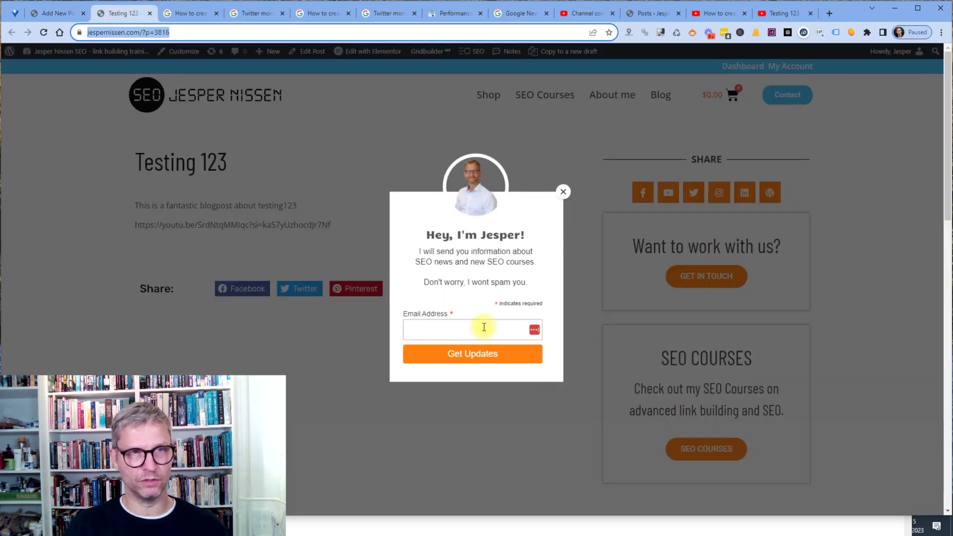
{"action": "left_click", "coordinate": [581, 14]}
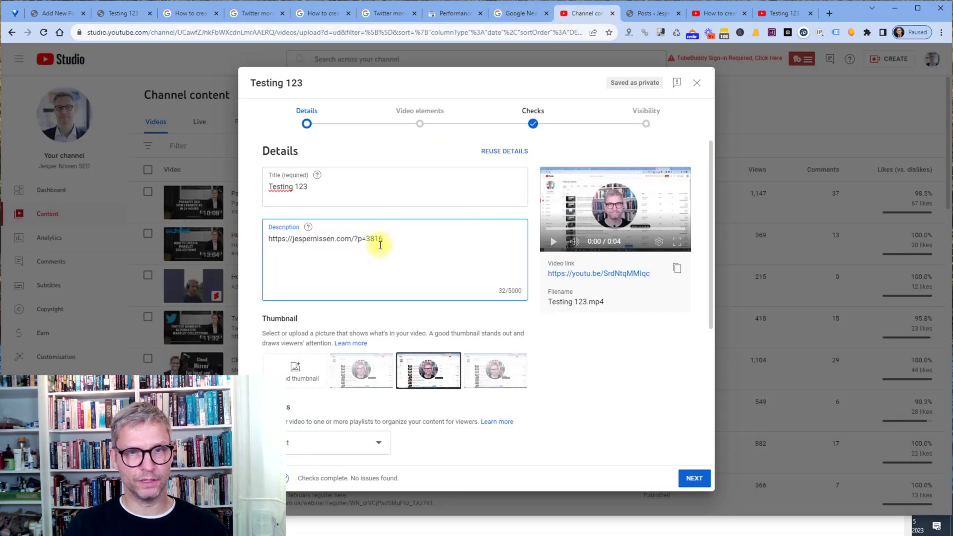
{"action": "left_click_drag", "start_coordinate": [385, 239], "coordinate": [331, 233]}
{"action": "key", "text": "BackSpace"}
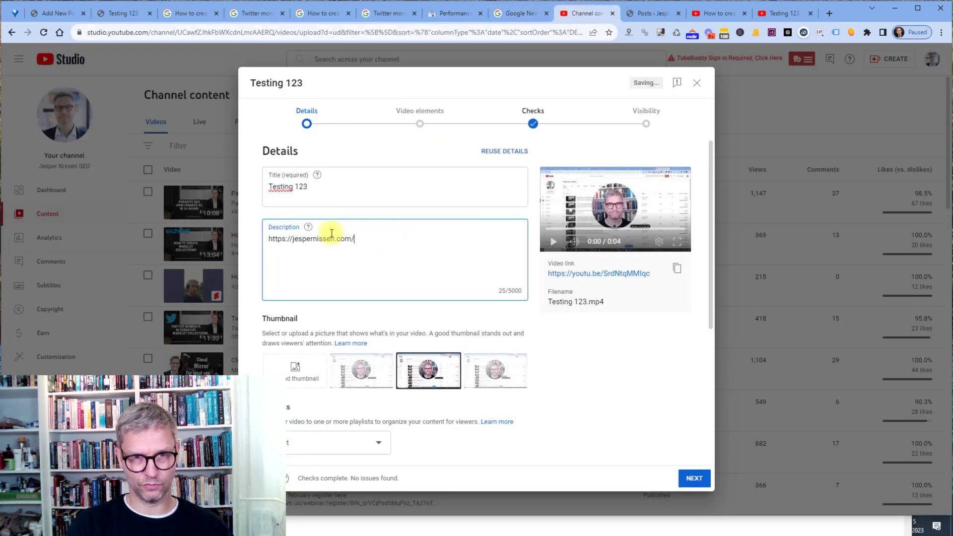
{"action": "key", "text": "ctrl+a"}
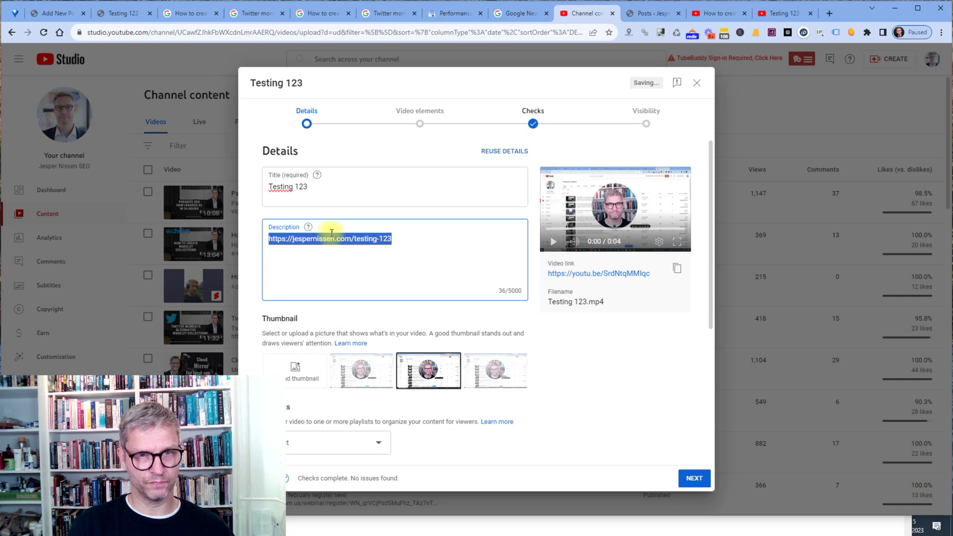
{"action": "key", "text": "End"}
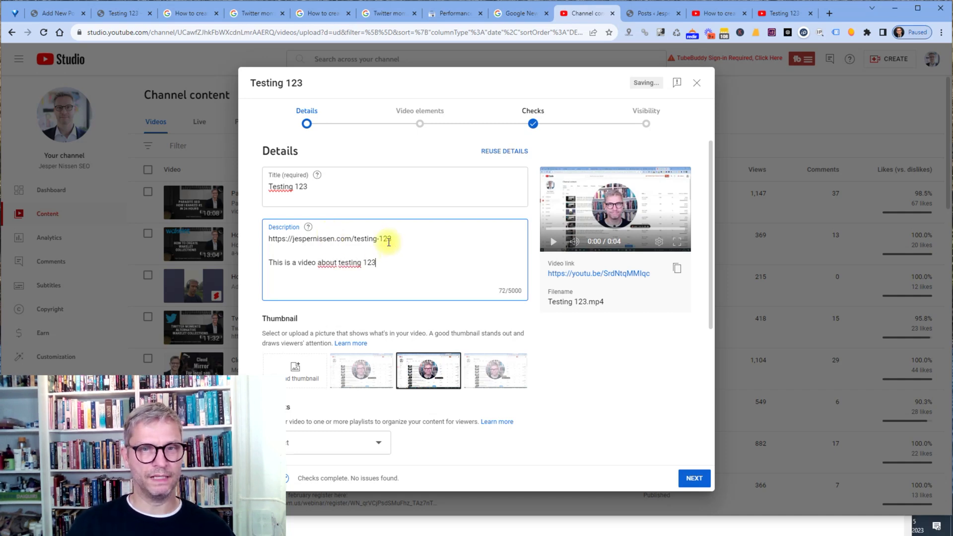
{"action": "left_click_drag", "start_coordinate": [391, 239], "coordinate": [236, 241]}
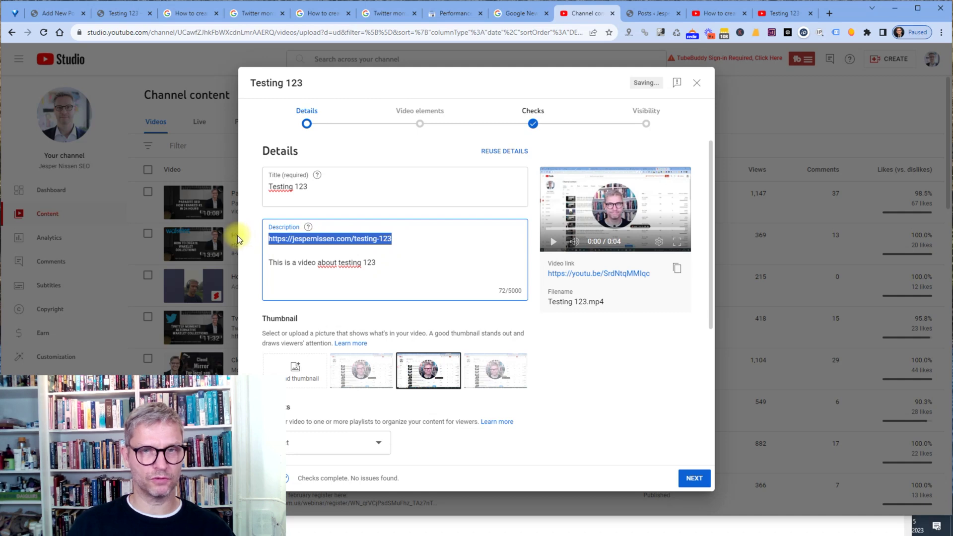
Add the video to the Search Engine Optimization playlist
{"action": "scroll", "coordinate": [576, 380], "scroll_direction": "down", "scroll_amount": 2}
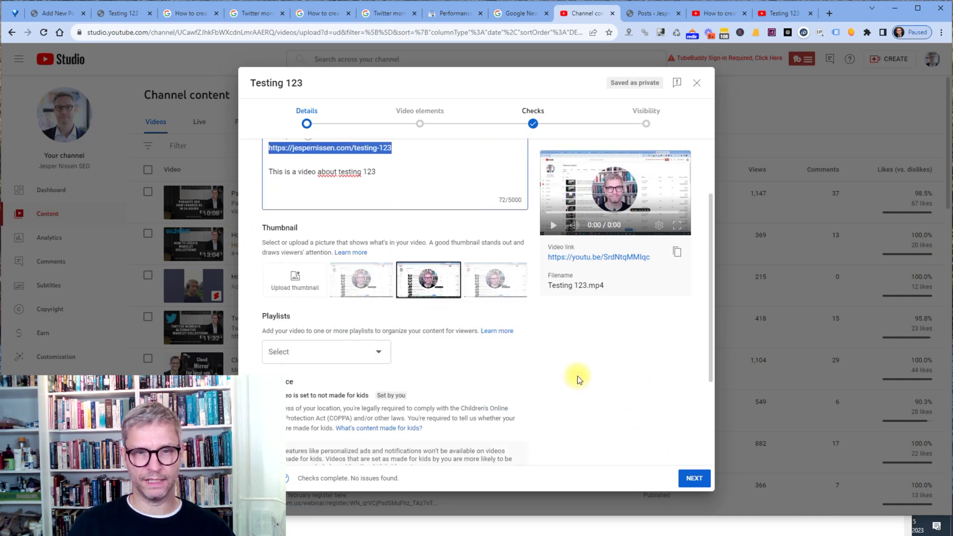
{"action": "scroll", "coordinate": [577, 380], "scroll_direction": "down", "scroll_amount": 2}
{"action": "left_click", "coordinate": [304, 248]}
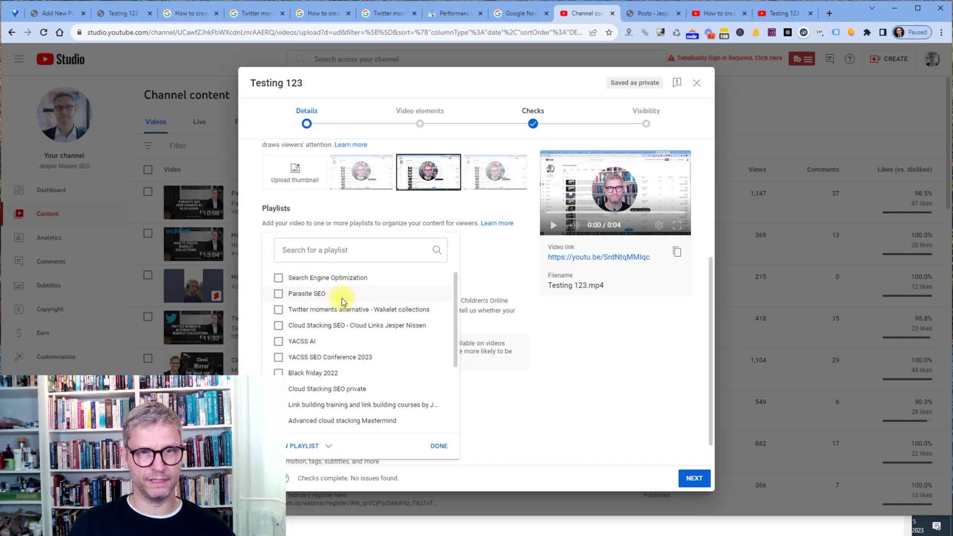
{"action": "left_click", "coordinate": [314, 277]}
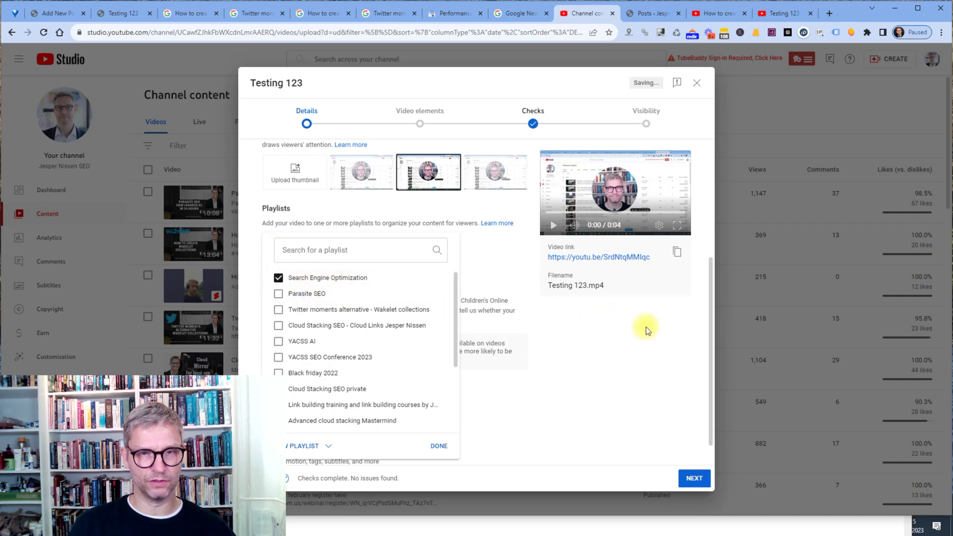
{"action": "left_click", "coordinate": [627, 366]}
Advance through the upload steps to Visibility and set the video to Public
{"action": "scroll", "coordinate": [523, 323], "scroll_direction": "up", "scroll_amount": 4}
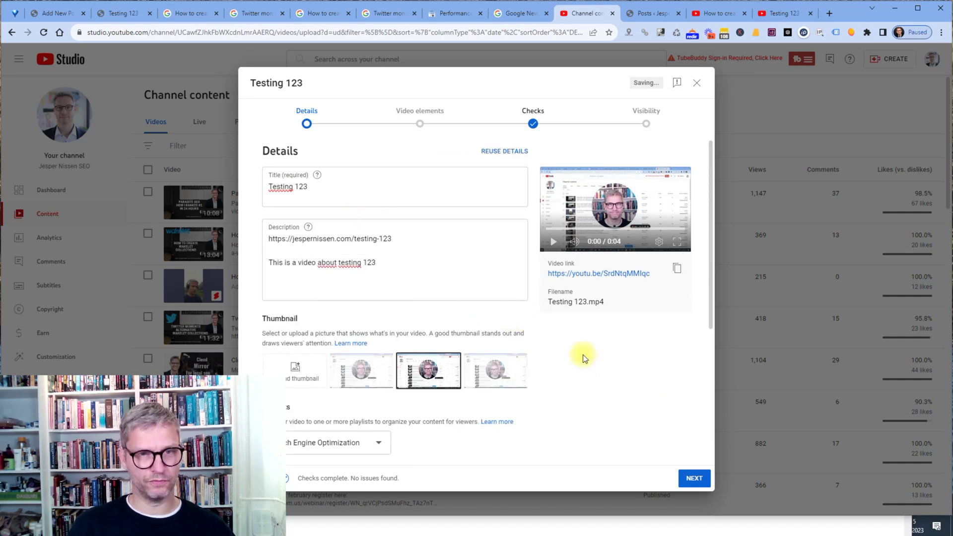
{"action": "left_click", "coordinate": [695, 479]}
{"action": "left_click", "coordinate": [694, 478]}
{"action": "left_click", "coordinate": [694, 479]}
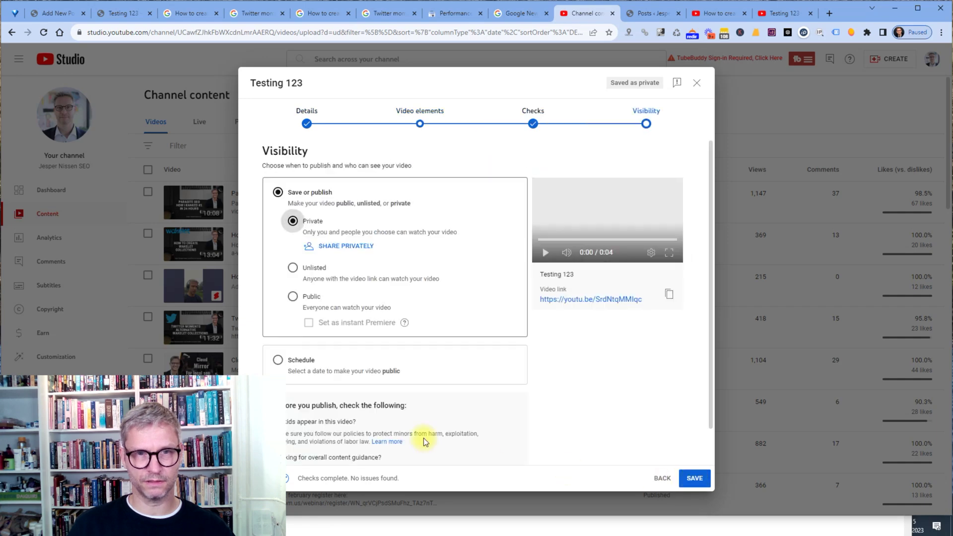
{"action": "left_click", "coordinate": [293, 296]}
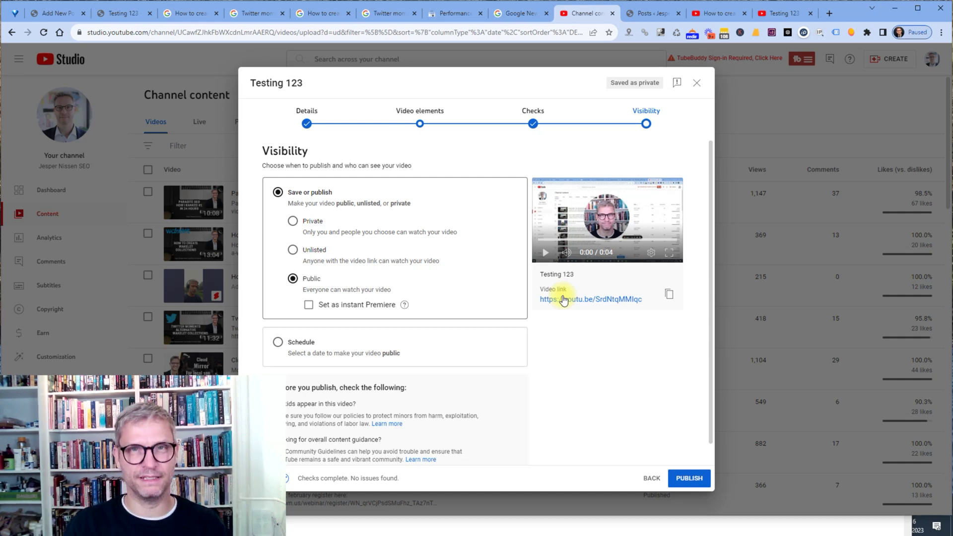
{"action": "key", "text": "alt+Tab"}
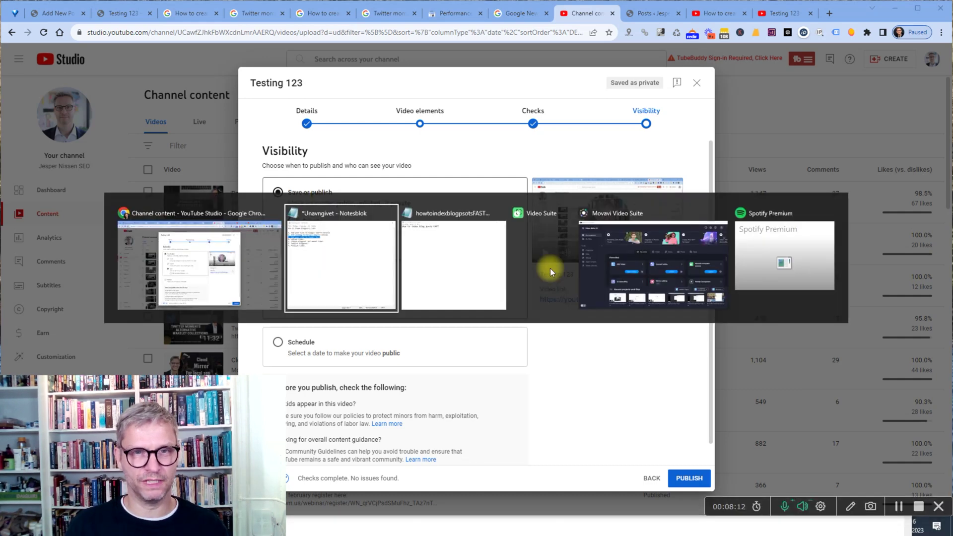
{"action": "left_click", "coordinate": [319, 263]}
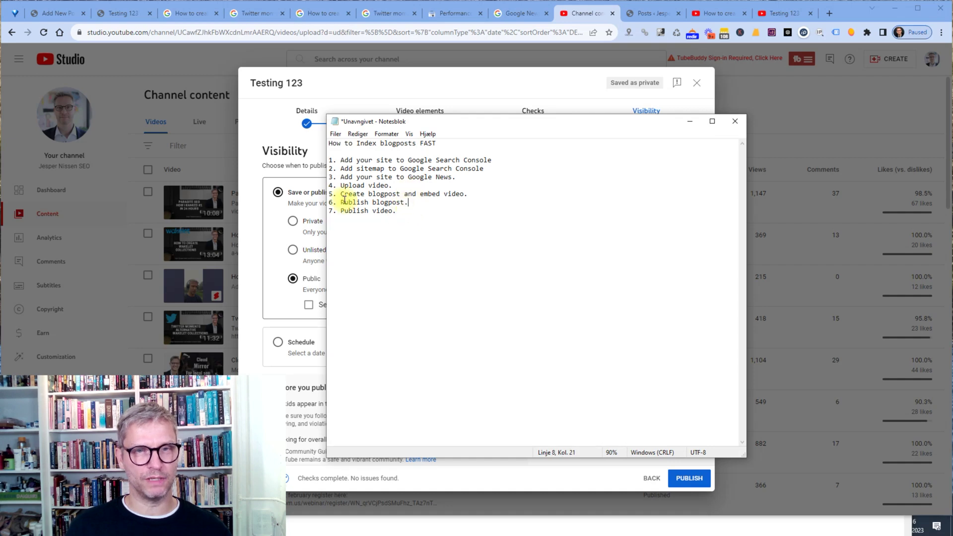
{"action": "left_click_drag", "start_coordinate": [341, 196], "coordinate": [472, 193]}
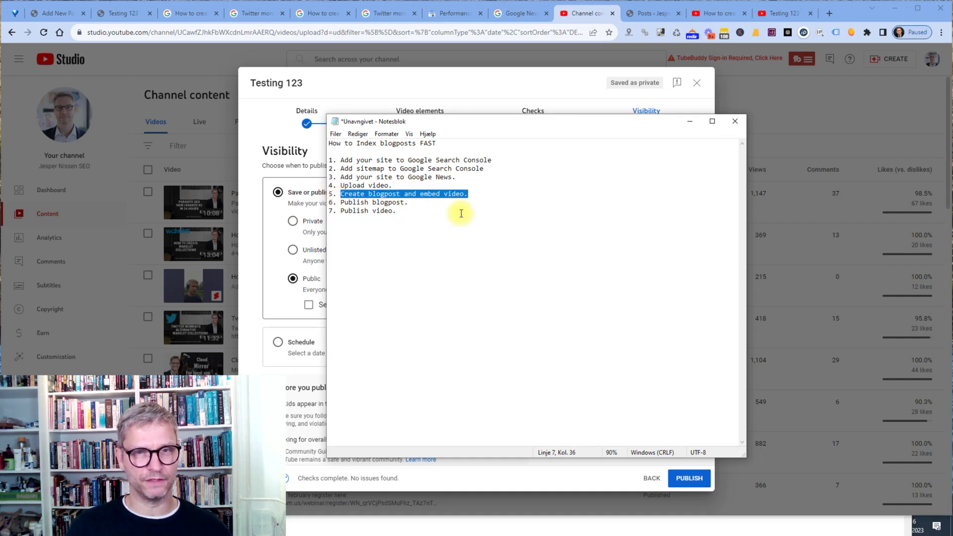
{"action": "left_click", "coordinate": [416, 207]}
{"action": "left_click_drag", "start_coordinate": [329, 211], "coordinate": [307, 204]}
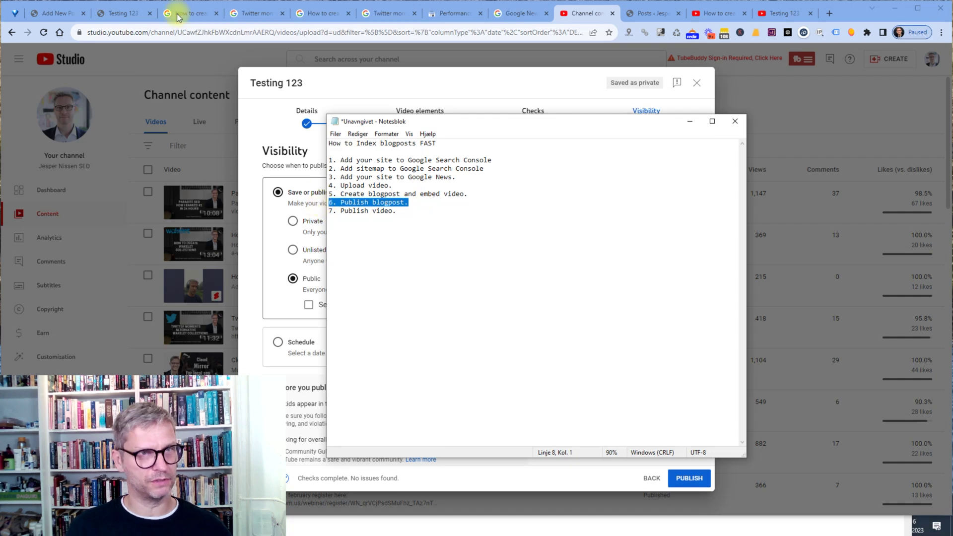
{"action": "left_click", "coordinate": [51, 6]}
Close the permalink popover, publish the Testing 123 post, and view it live on the site
{"action": "left_click", "coordinate": [57, 11]}
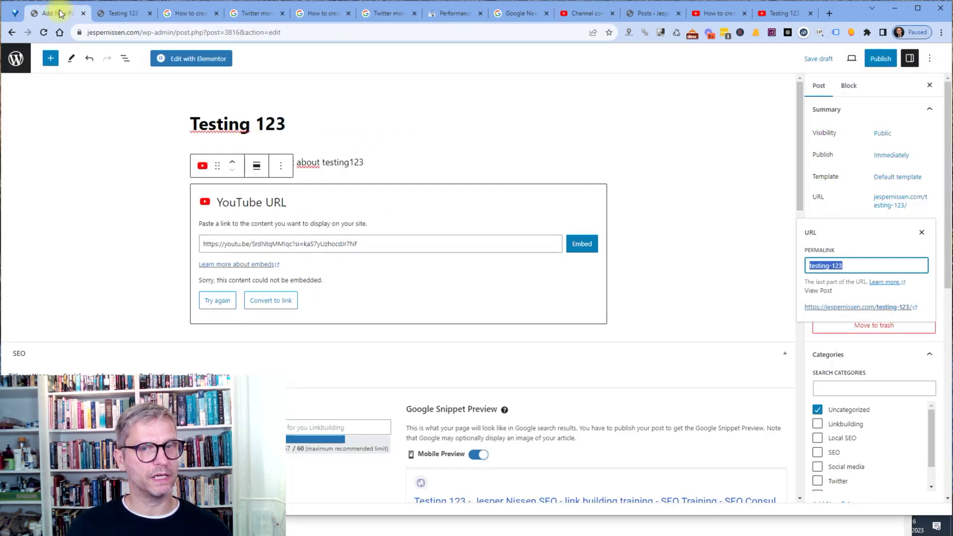
{"action": "left_click", "coordinate": [738, 253]}
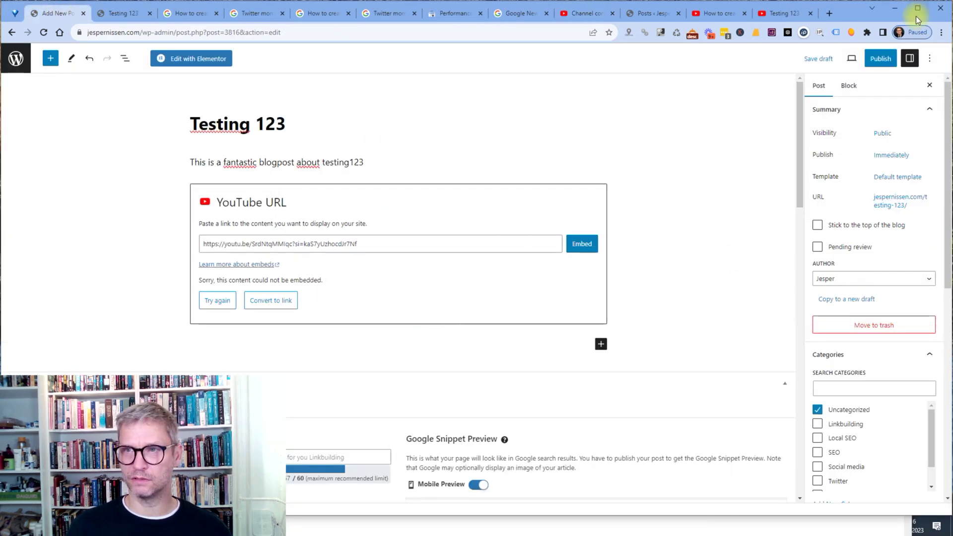
{"action": "left_click", "coordinate": [880, 58]}
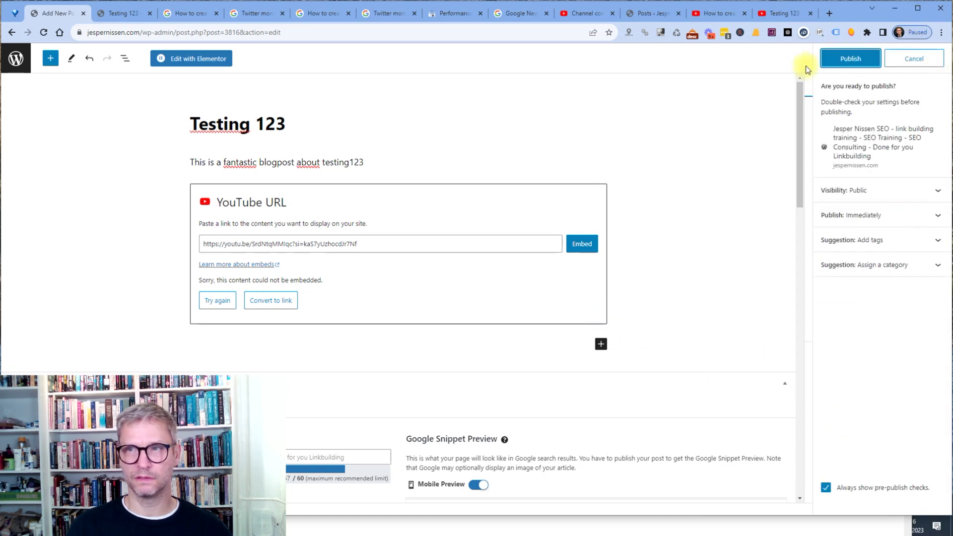
{"action": "left_click", "coordinate": [830, 60]}
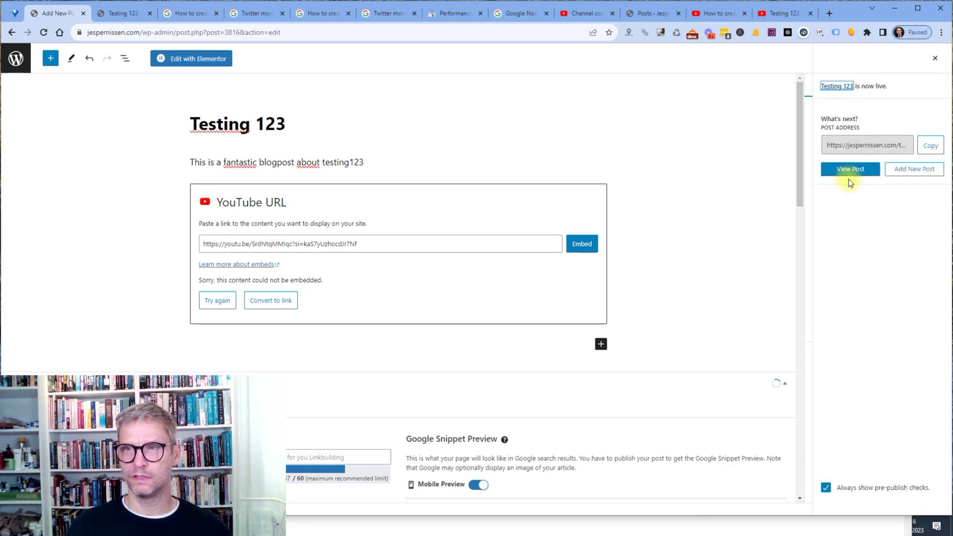
{"action": "left_click", "coordinate": [850, 171]}
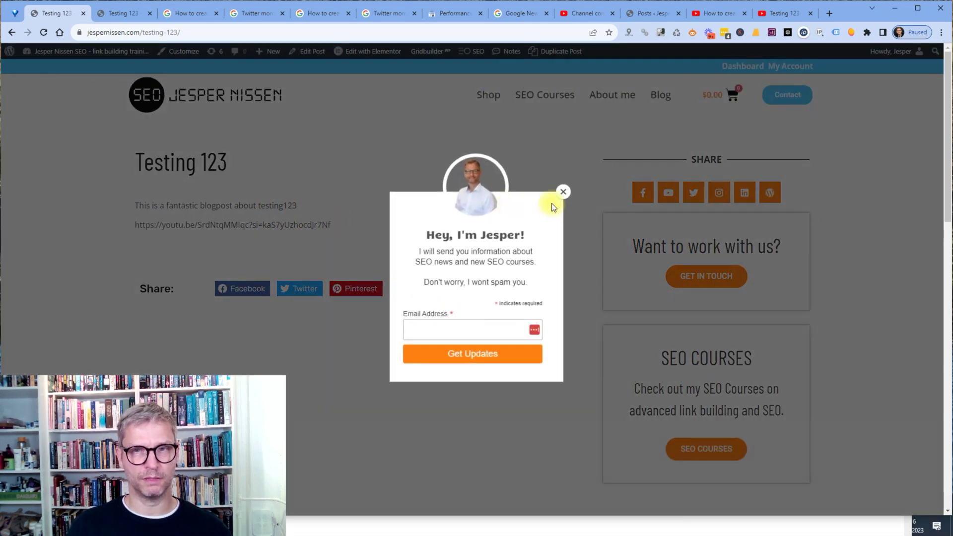
Close the signup popup, check the video's visibility settings, and reload the published post
{"action": "left_click", "coordinate": [563, 146]}
{"action": "left_click", "coordinate": [778, 12]}
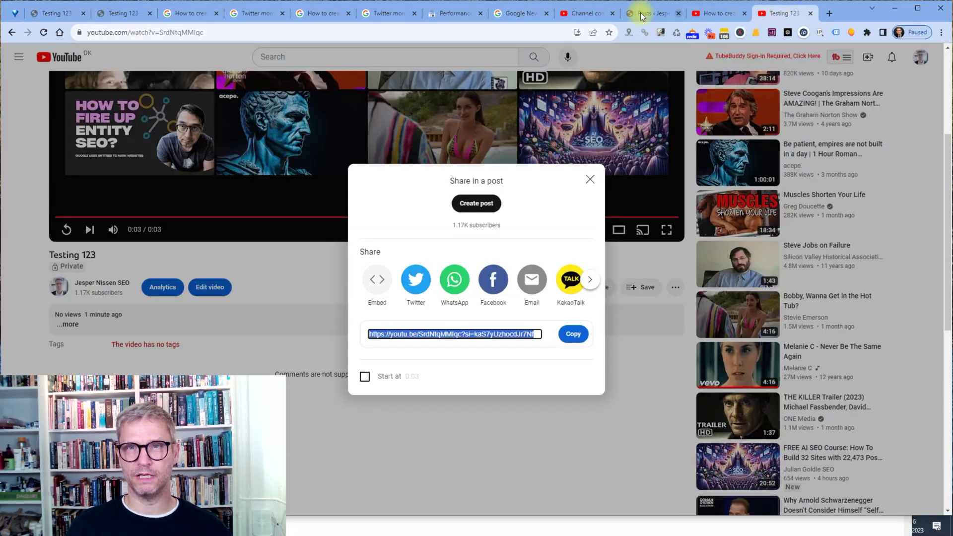
{"action": "left_click", "coordinate": [567, 15]}
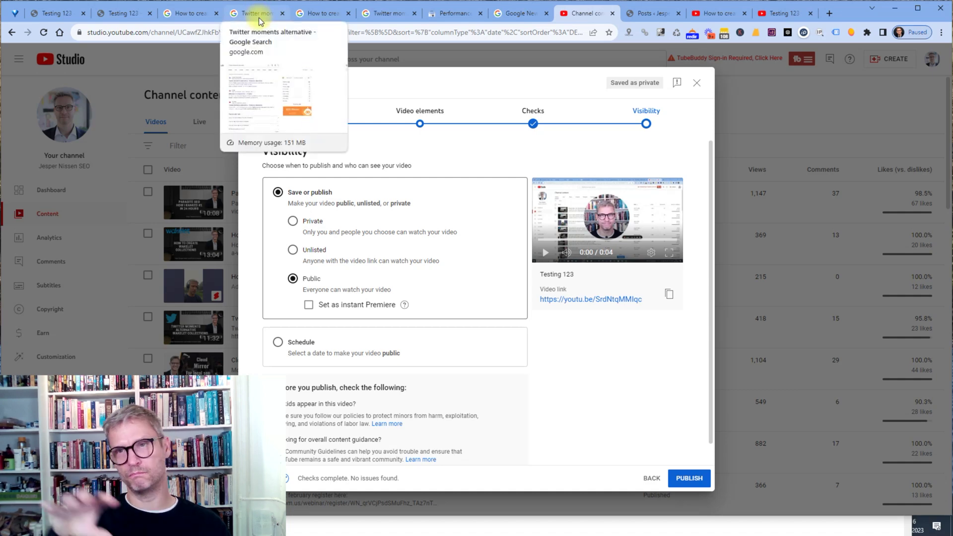
{"action": "left_click", "coordinate": [58, 13]}
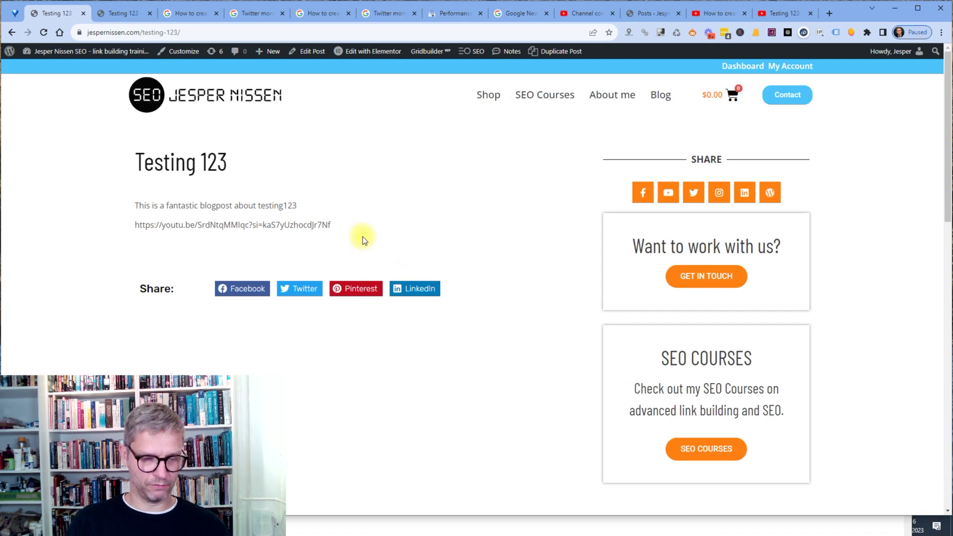
{"action": "key", "text": "F5"}
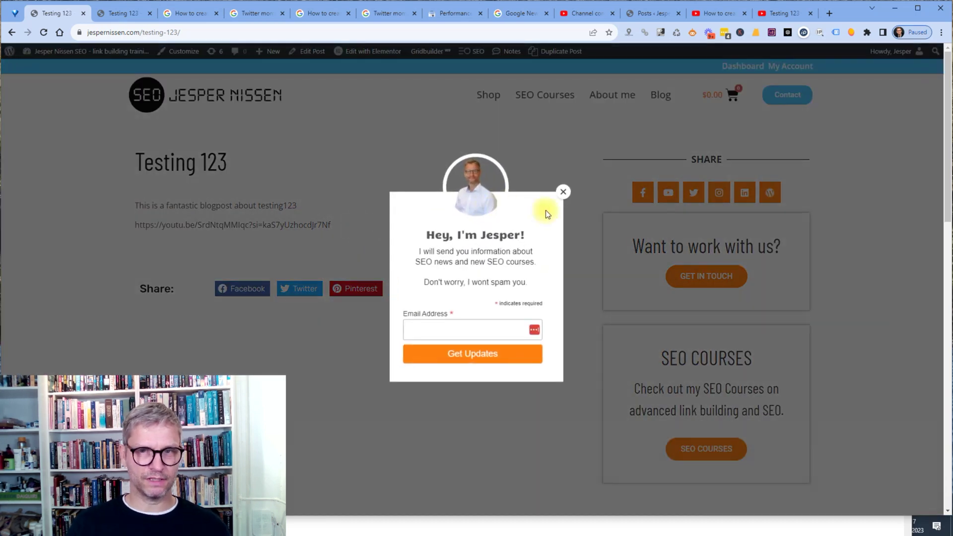
Recheck the video's visibility, then open the site's Blog listing from the other Testing 123 tab
{"action": "left_click", "coordinate": [564, 193]}
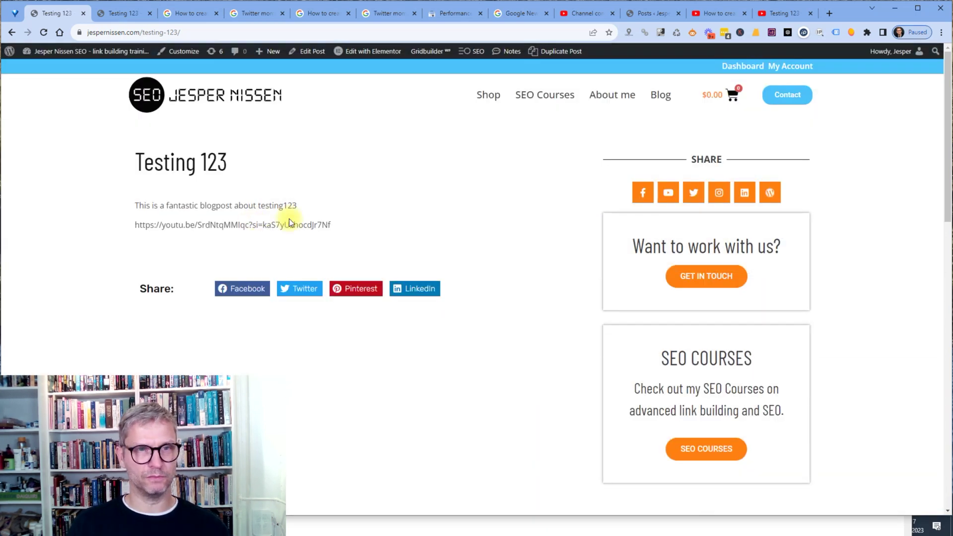
{"action": "left_click", "coordinate": [585, 13]}
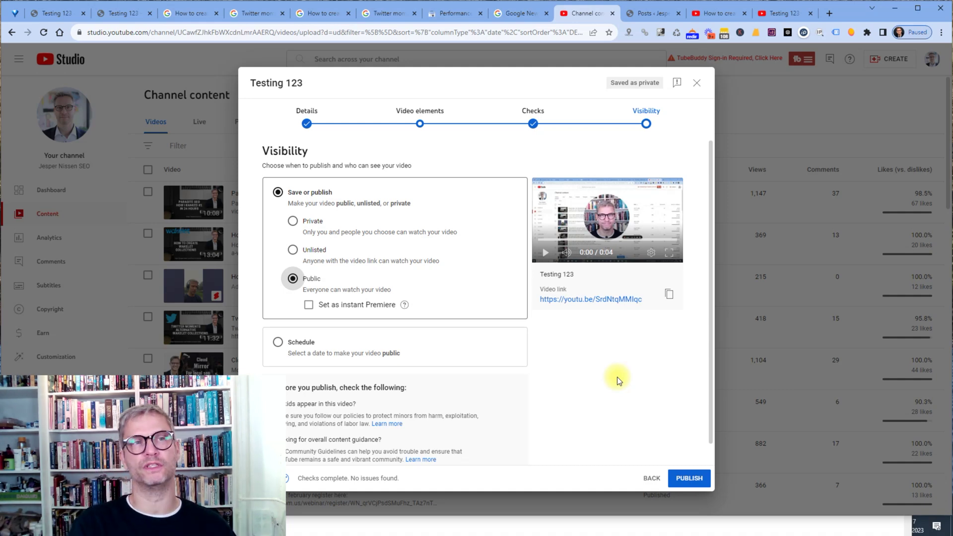
{"action": "left_click", "coordinate": [54, 13]}
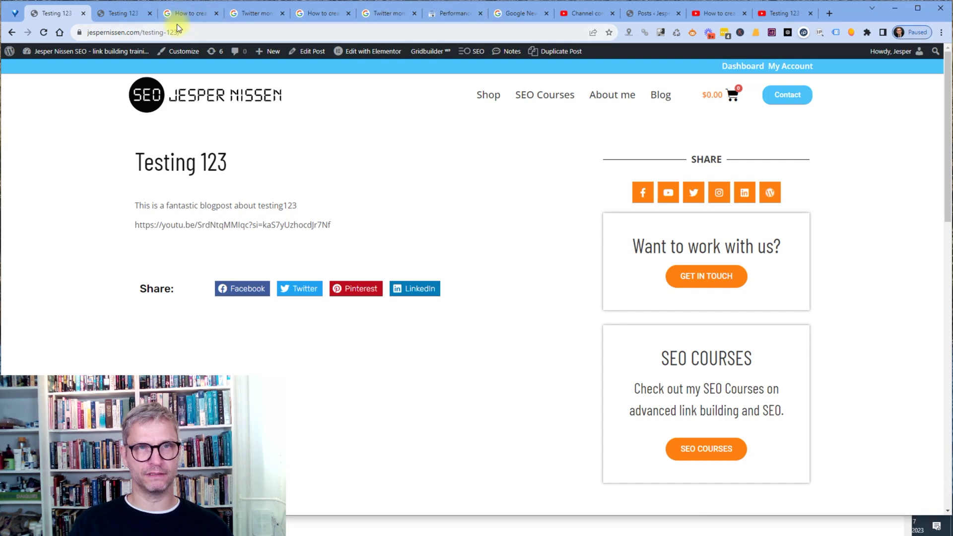
{"action": "left_click", "coordinate": [123, 13]}
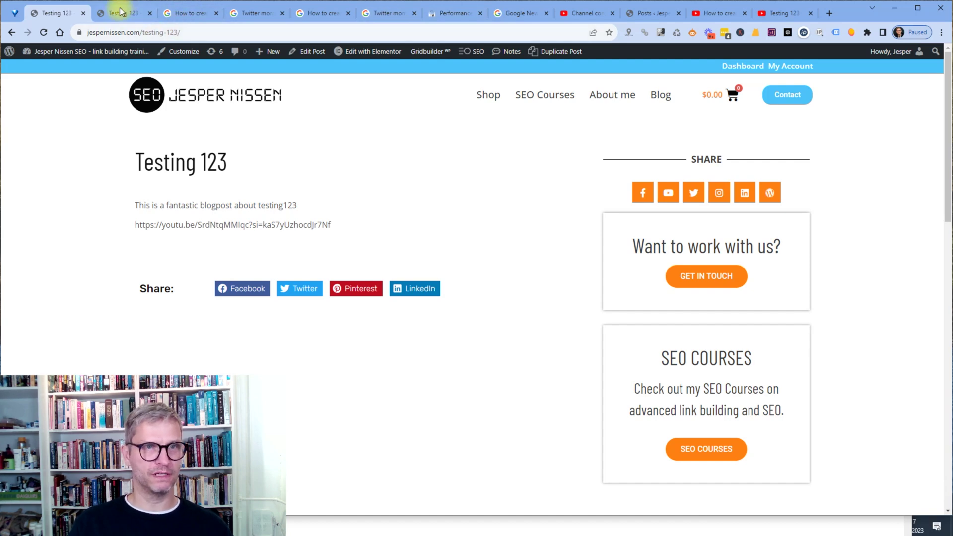
{"action": "left_click", "coordinate": [563, 192]}
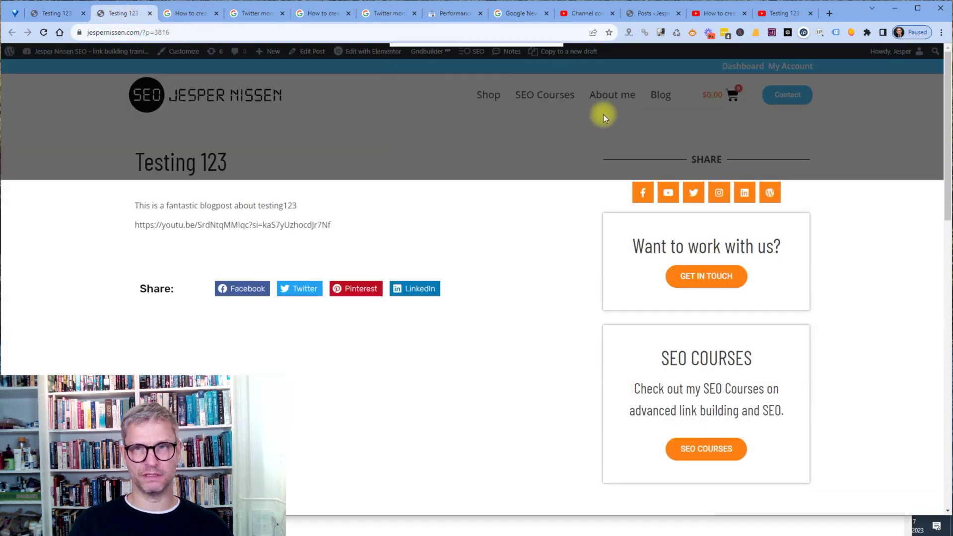
{"action": "left_click", "coordinate": [656, 98]}
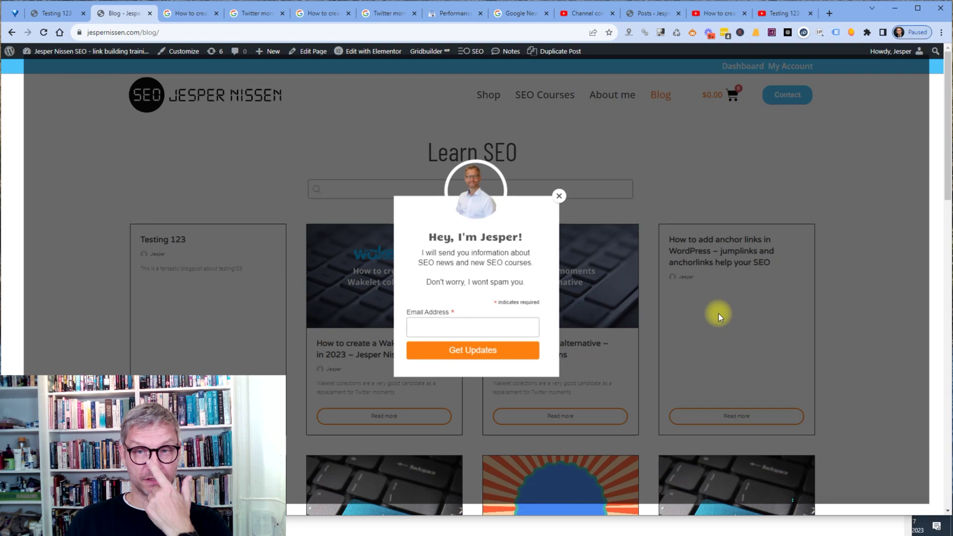
Close the newsletter popup and scroll the blog listing to confirm Testing 123 appears first
{"action": "left_click", "coordinate": [559, 195]}
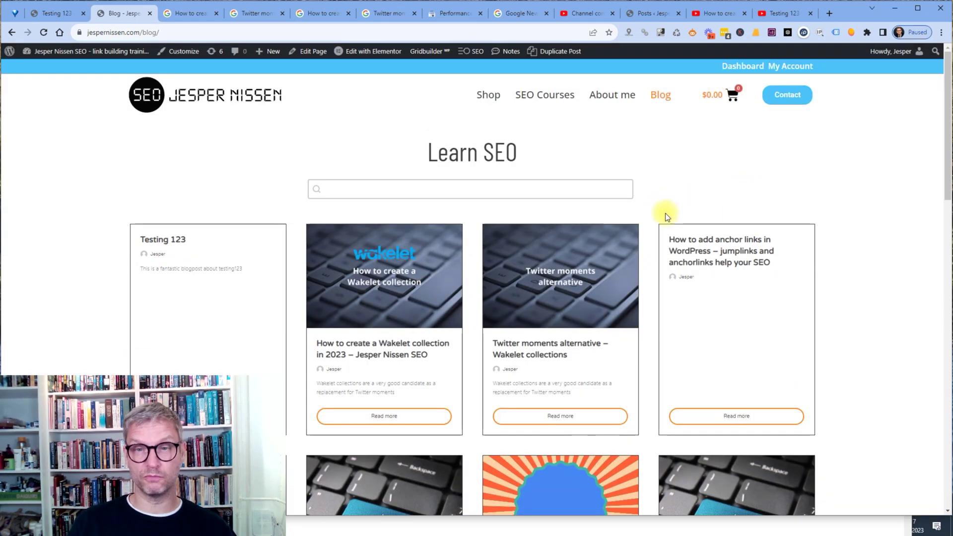
{"action": "scroll", "coordinate": [669, 202], "scroll_direction": "down", "scroll_amount": 1}
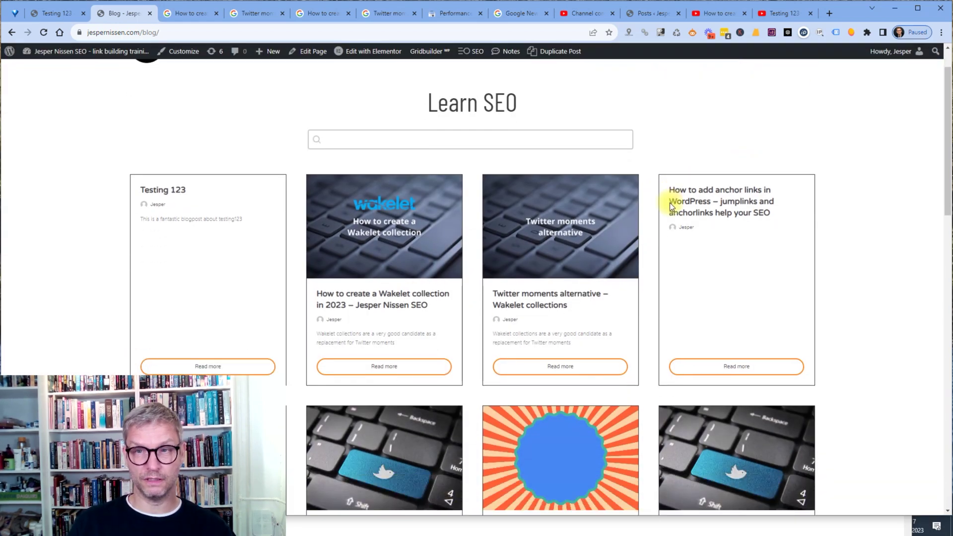
{"action": "scroll", "coordinate": [669, 202], "scroll_direction": "up", "scroll_amount": 1}
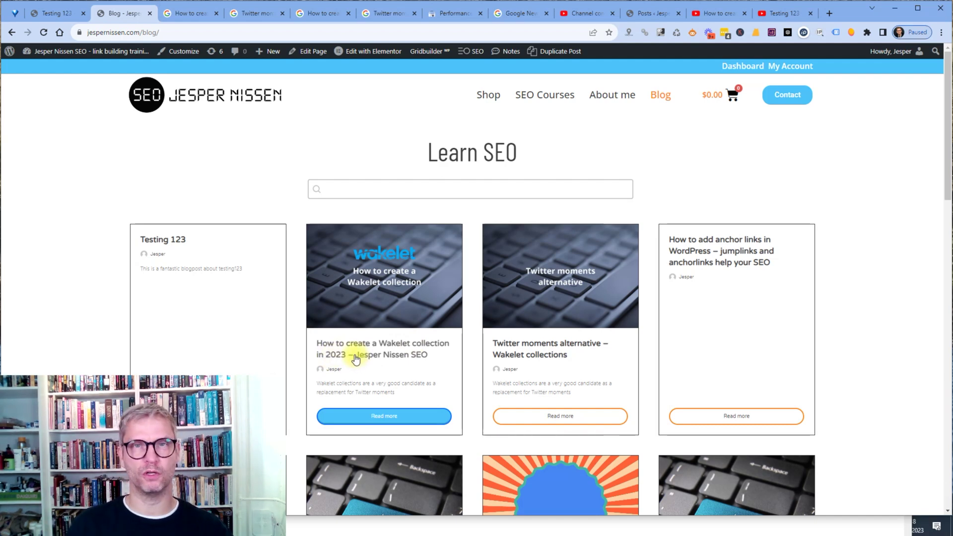
{"action": "left_click_drag", "start_coordinate": [480, 340], "coordinate": [623, 351]}
{"action": "left_click", "coordinate": [623, 349]}
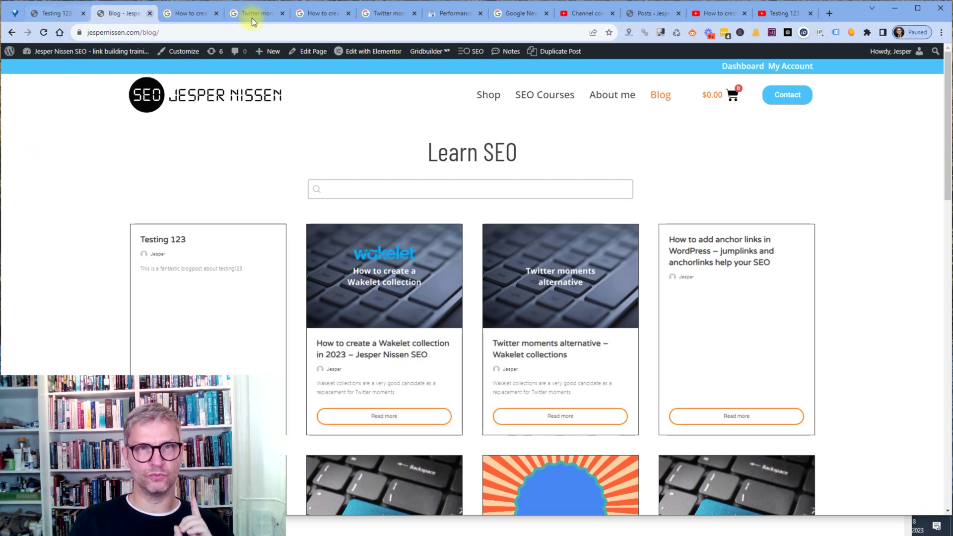
{"action": "mouse_move", "coordinate": [382, 17]}
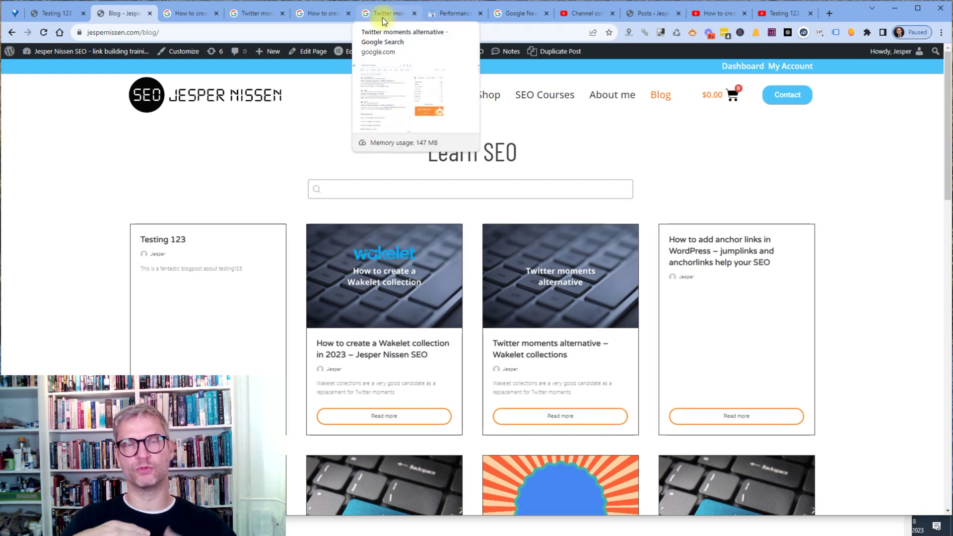